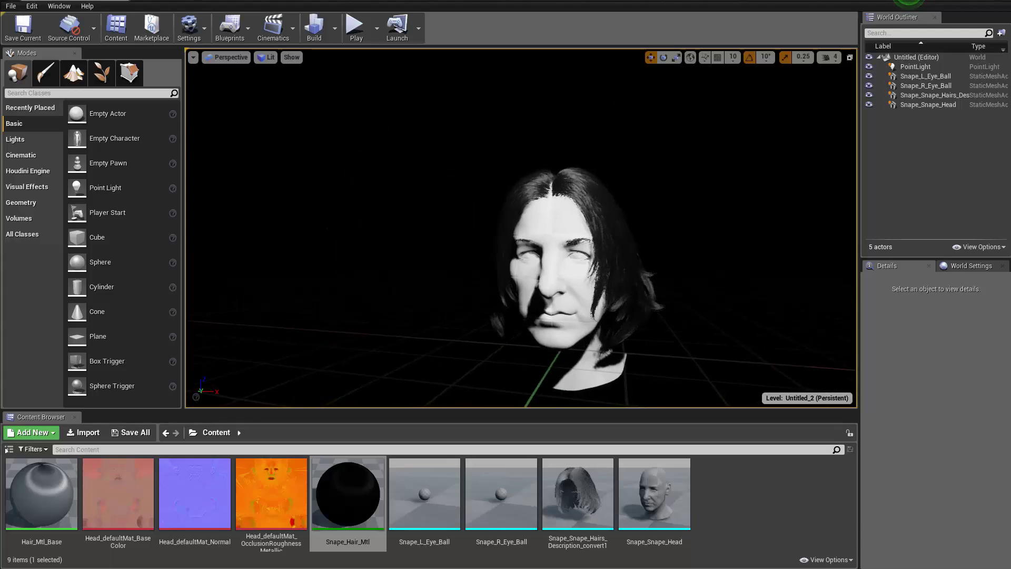
Step: Select the point light and set its Shadow Bias to about 0.11
{"action": "mouse_move", "coordinate": [514, 215]}
{"action": "right_mouse_down", "text": "alt"}
{"action": "mouse_move", "coordinate": [558, 200]}
{"action": "mouse_move", "coordinate": [506, 222]}
{"action": "right_mouse_up", "text": "alt"}
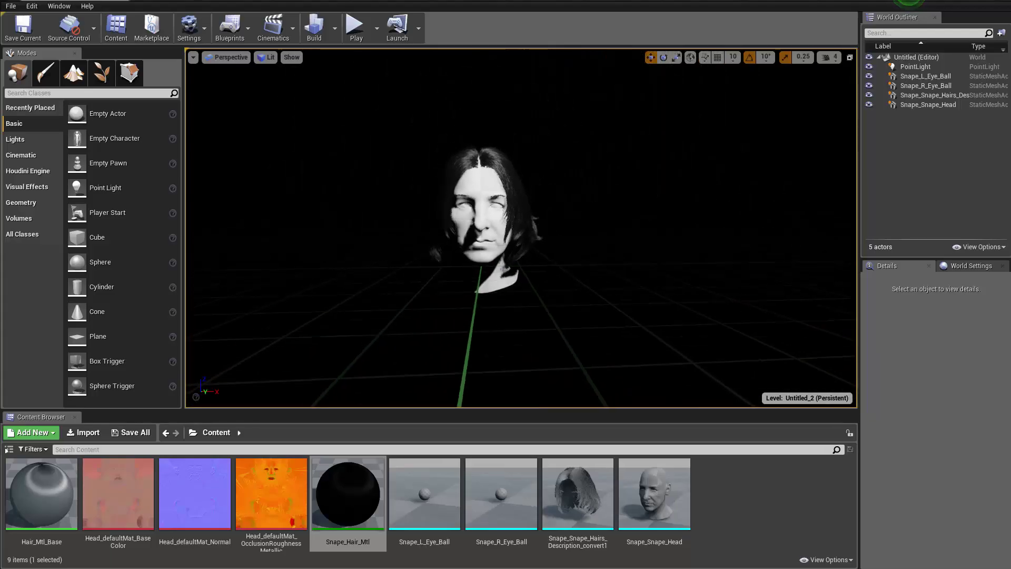
{"action": "right_click_drag", "start_coordinate": [521, 105], "coordinate": [585, 72]}
{"action": "right_click_drag", "start_coordinate": [557, 113], "coordinate": [448, 163]}
{"action": "left_click", "coordinate": [512, 67]}
{"action": "right_click_drag", "start_coordinate": [549, 93], "coordinate": [574, 99]}
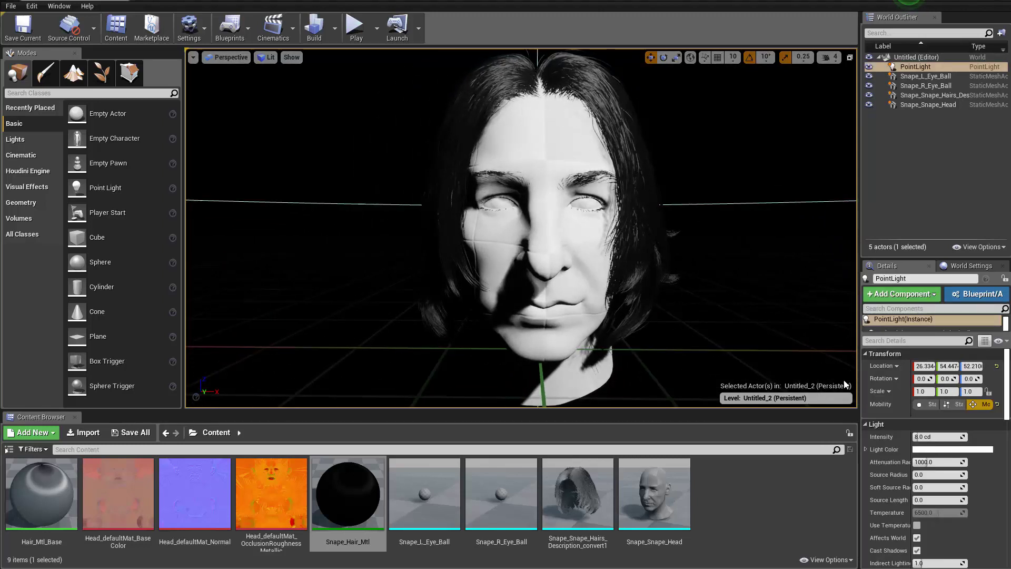
{"action": "scroll", "coordinate": [947, 447], "scroll_direction": "down", "scroll_amount": 2}
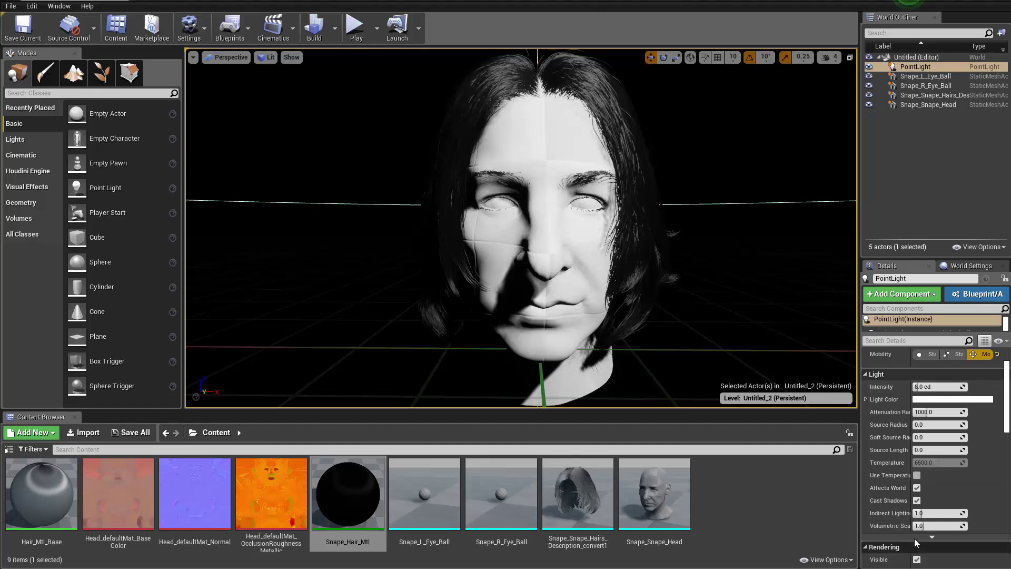
{"action": "left_click", "coordinate": [930, 536]}
{"action": "scroll", "coordinate": [941, 454], "scroll_direction": "down", "scroll_amount": 1}
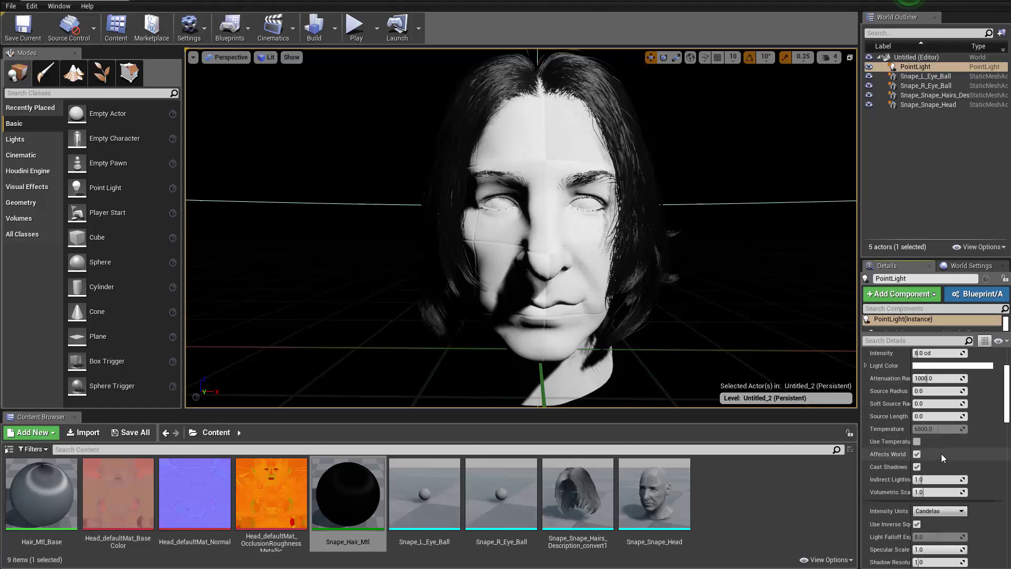
{"action": "scroll", "coordinate": [937, 453], "scroll_direction": "down", "scroll_amount": 3}
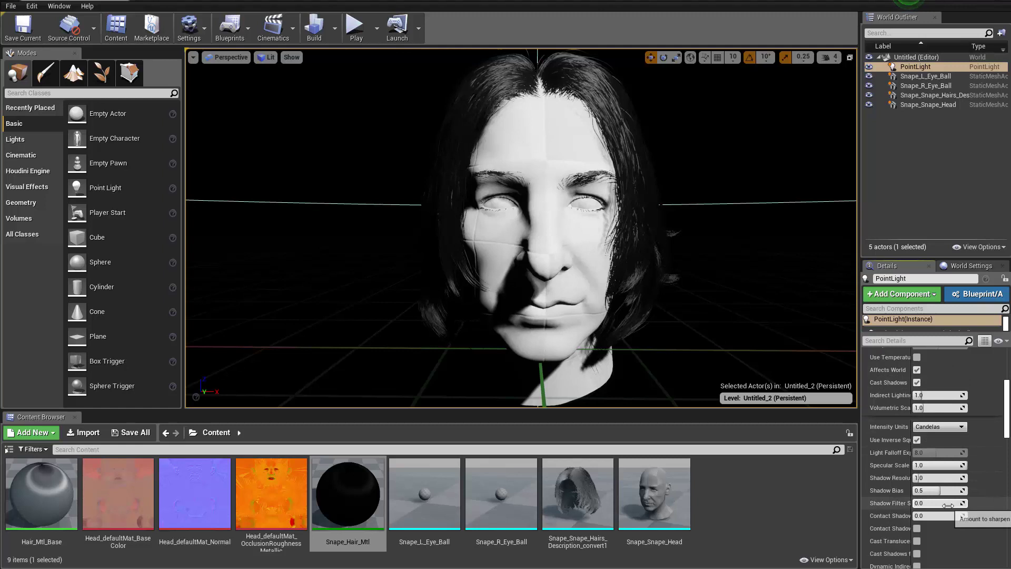
{"action": "scroll", "coordinate": [948, 506], "scroll_direction": "down", "scroll_amount": 1}
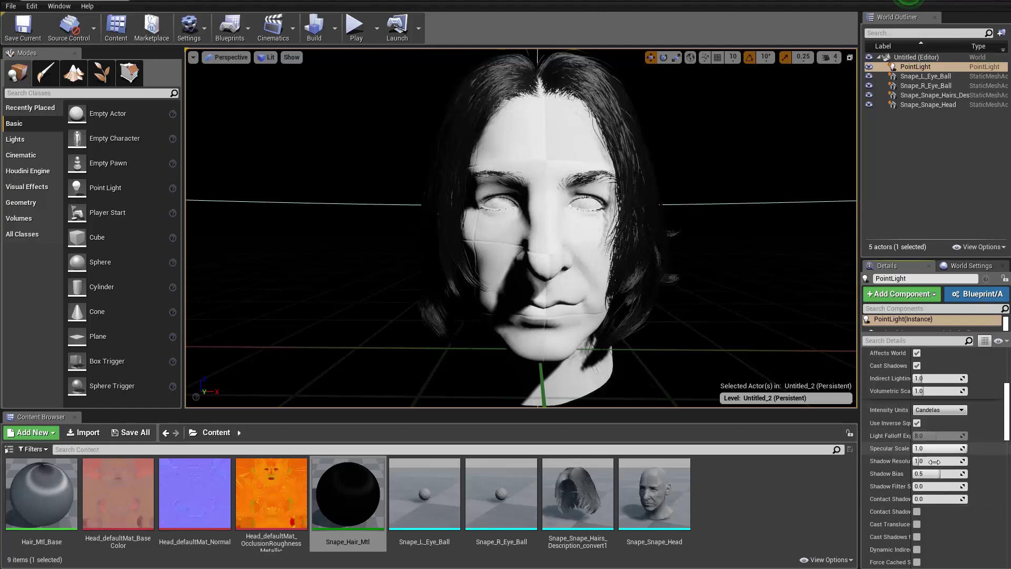
{"action": "left_click_drag", "start_coordinate": [939, 473], "coordinate": [919, 473]}
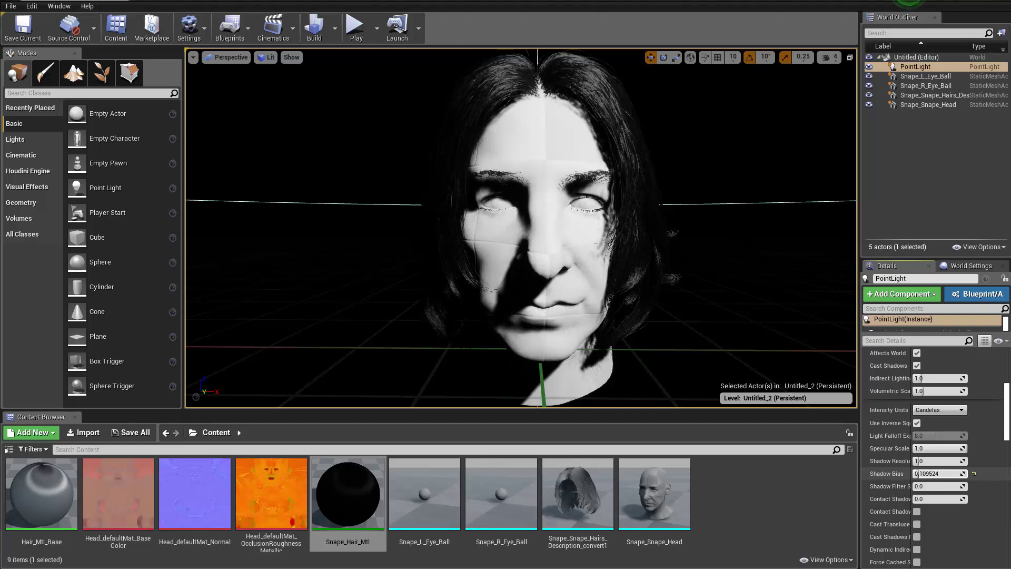
Step: Lower the point light vertically so it sits closer to the height of the head
{"action": "right_click_drag", "start_coordinate": [650, 360], "coordinate": [586, 173]}
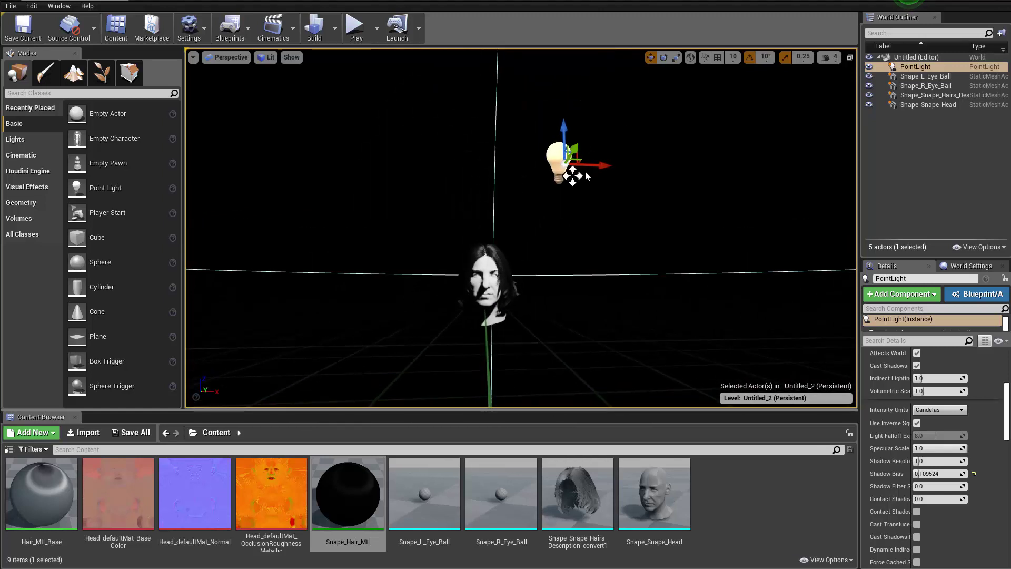
{"action": "left_click_drag", "start_coordinate": [564, 126], "coordinate": [564, 188]}
{"action": "right_click_drag", "start_coordinate": [564, 188], "coordinate": [554, 220]}
{"action": "key", "text": "a"}
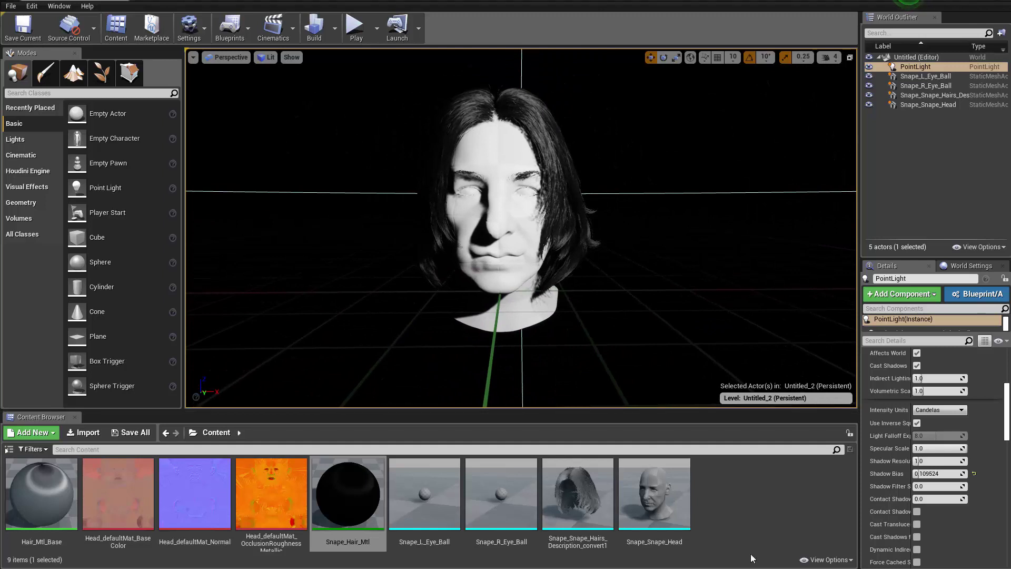
Step: Create a new material in the Content folder and name it Skin_Mtl_Base
{"action": "left_click", "coordinate": [741, 518]}
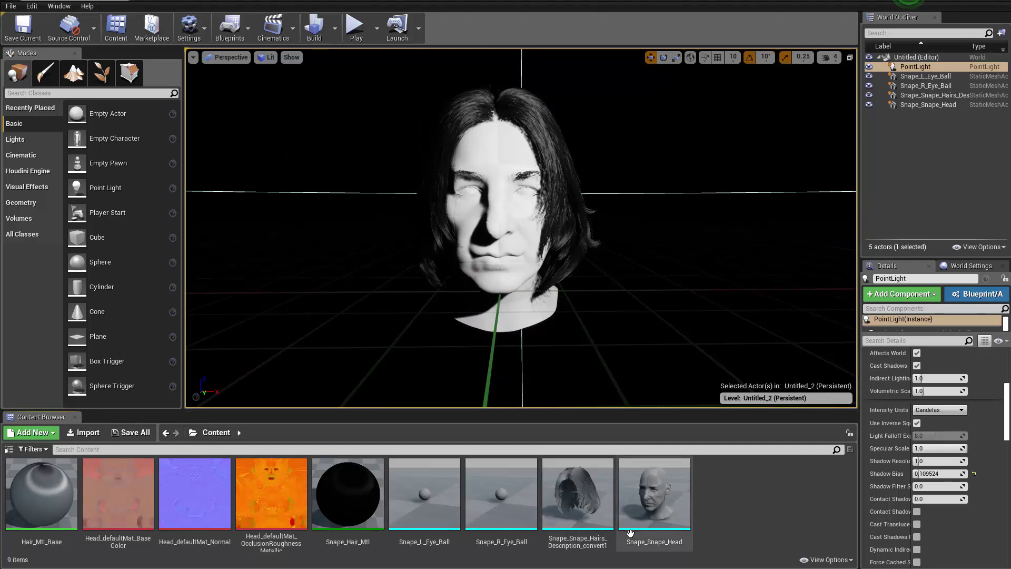
{"action": "right_click", "coordinate": [728, 491]}
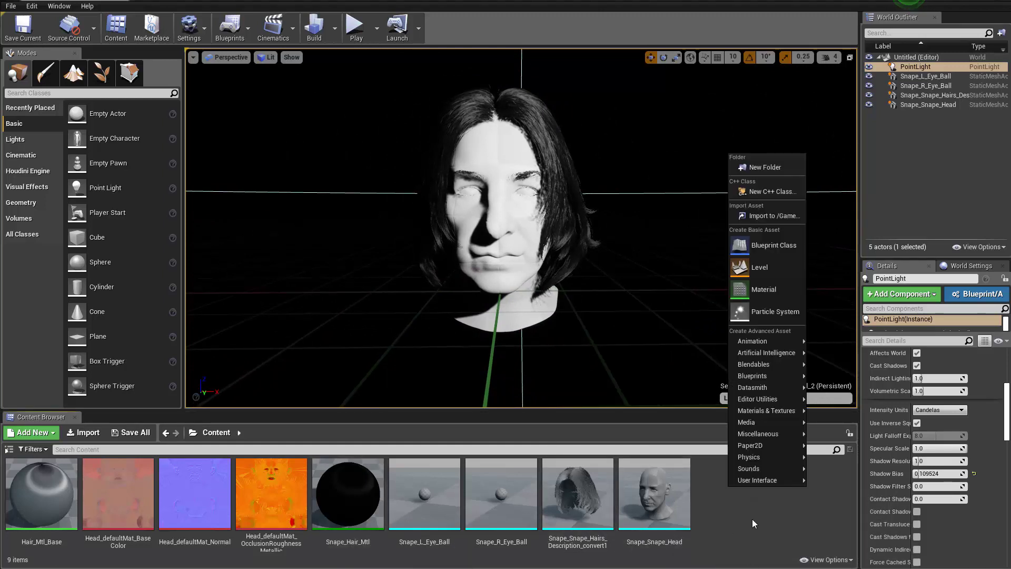
{"action": "left_click", "coordinate": [782, 286]}
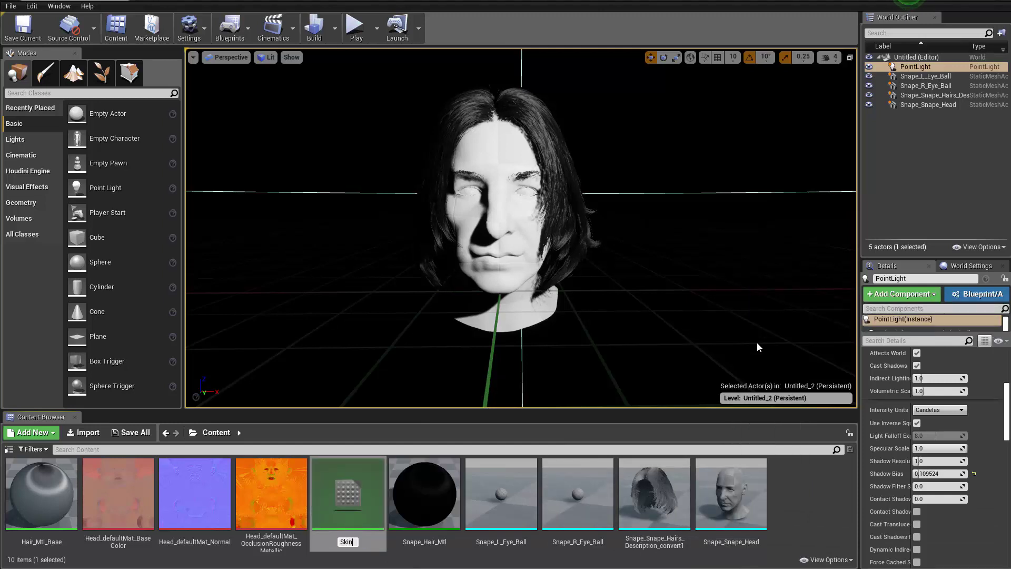
{"action": "type", "text": "Skin_Mtl_Base"}
{"action": "key", "text": "Return"}
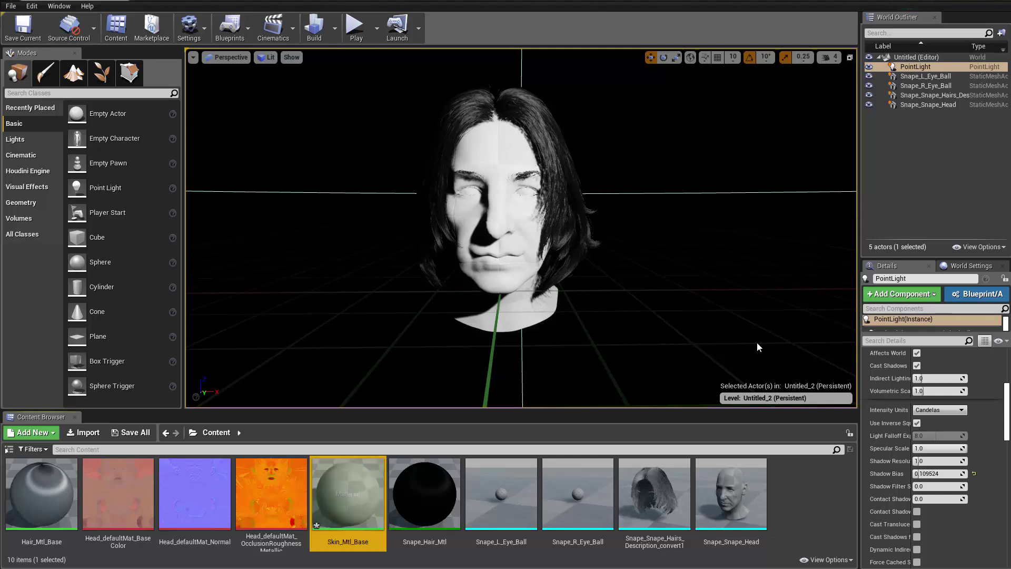
Step: Open Skin_Mtl_Base and add the head's base color, normal and occlusion-roughness-metallic textures to its graph
{"action": "double_click", "coordinate": [334, 512]}
{"action": "left_click_drag", "start_coordinate": [753, 69], "coordinate": [679, 41]}
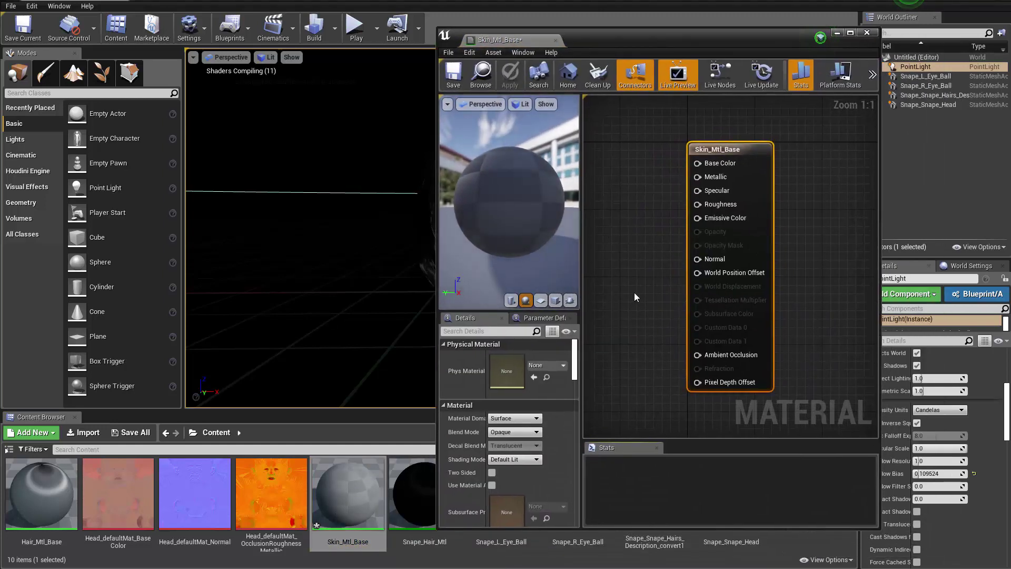
{"action": "scroll", "coordinate": [634, 293], "scroll_direction": "down", "scroll_amount": 3}
{"action": "right_click_drag", "start_coordinate": [742, 280], "coordinate": [829, 267]}
{"action": "left_click", "coordinate": [277, 480]}
{"action": "left_click", "coordinate": [124, 499], "text": "shift"}
{"action": "left_click_drag", "start_coordinate": [124, 499], "coordinate": [640, 212]}
Step: Spread the three overlapping texture samples apart in the material graph
{"action": "left_click_drag", "start_coordinate": [694, 303], "coordinate": [669, 409]}
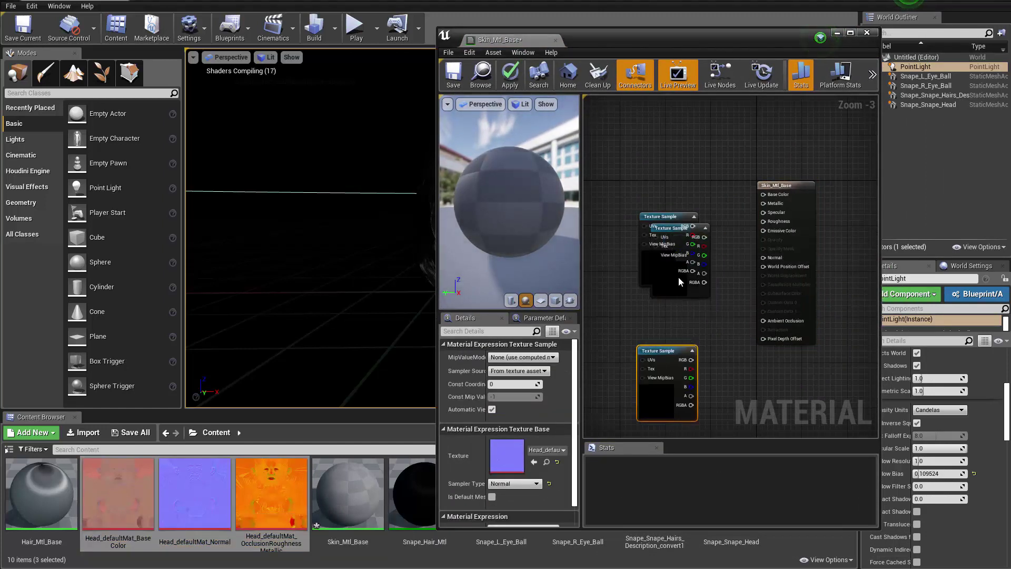
{"action": "left_click_drag", "start_coordinate": [679, 282], "coordinate": [660, 319]}
{"action": "left_click_drag", "start_coordinate": [659, 220], "coordinate": [655, 166]}
{"action": "scroll", "coordinate": [666, 249], "scroll_direction": "up", "scroll_amount": 1}
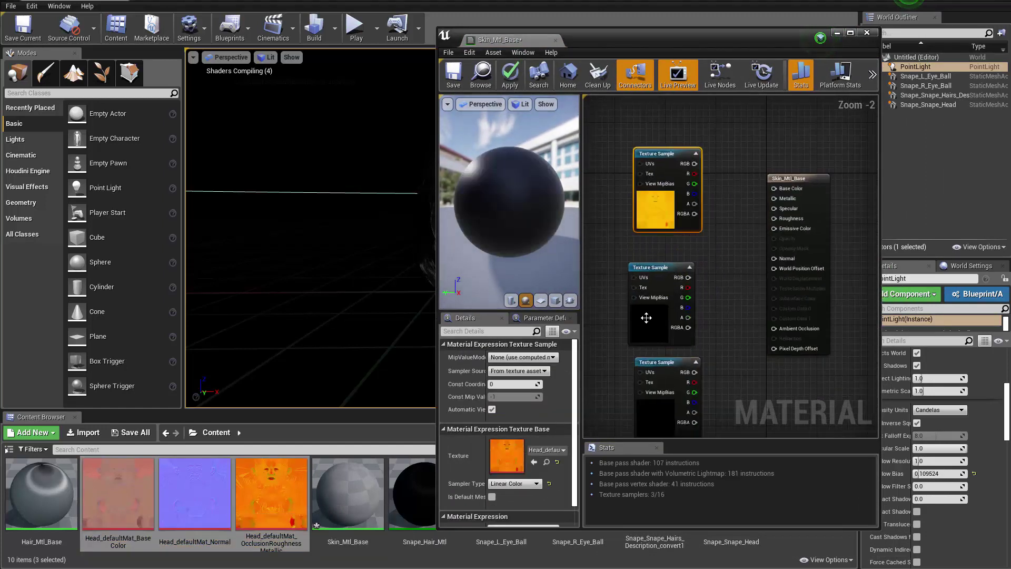
{"action": "left_click_drag", "start_coordinate": [646, 318], "coordinate": [658, 300]}
Step: Connect the base color texture's RGB to Base Color and place its node above the occlusion-roughness-metallic sample
{"action": "left_click_drag", "start_coordinate": [701, 258], "coordinate": [774, 189]}
{"action": "left_click_drag", "start_coordinate": [668, 221], "coordinate": [661, 398]}
{"action": "left_click_drag", "start_coordinate": [666, 302], "coordinate": [658, 214]}
Step: Connect the occlusion-roughness-metallic texture's R to Ambient Occlusion, G to Roughness and B to Metallic
{"action": "left_click_drag", "start_coordinate": [655, 338], "coordinate": [706, 279]}
{"action": "left_click_drag", "start_coordinate": [783, 330], "coordinate": [780, 330]}
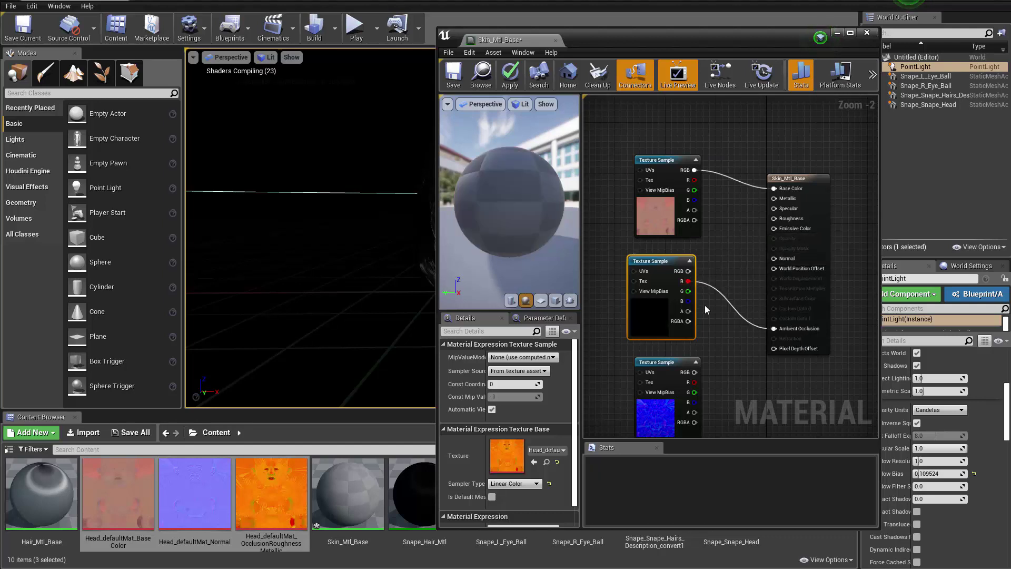
{"action": "left_click_drag", "start_coordinate": [687, 291], "coordinate": [718, 282]}
{"action": "left_click_drag", "start_coordinate": [774, 219], "coordinate": [774, 218]}
{"action": "left_click_drag", "start_coordinate": [687, 300], "coordinate": [699, 304]}
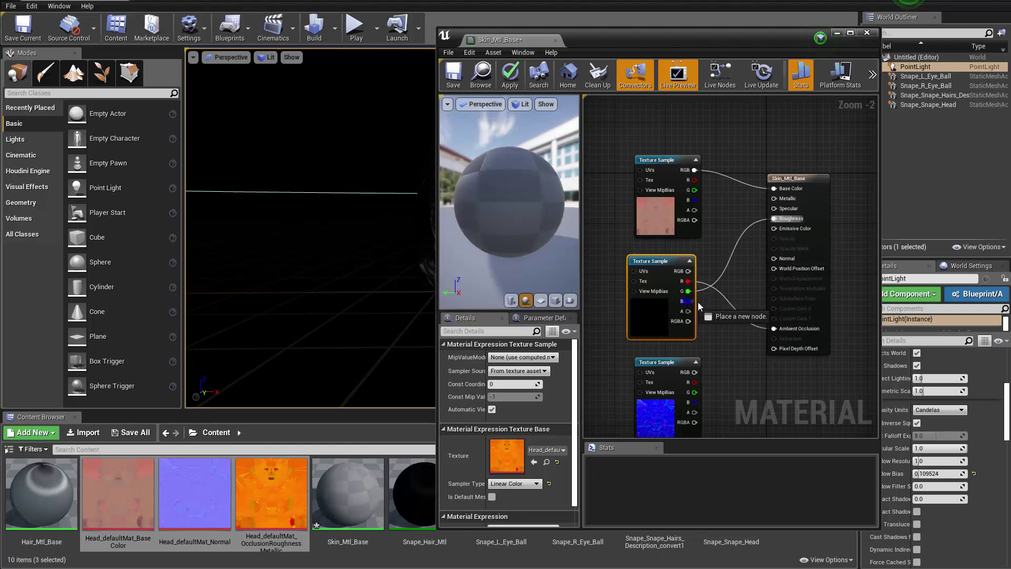
Step: Connect the normal texture's RGB output to the material's Normal input
{"action": "left_click_drag", "start_coordinate": [658, 418], "coordinate": [646, 418]}
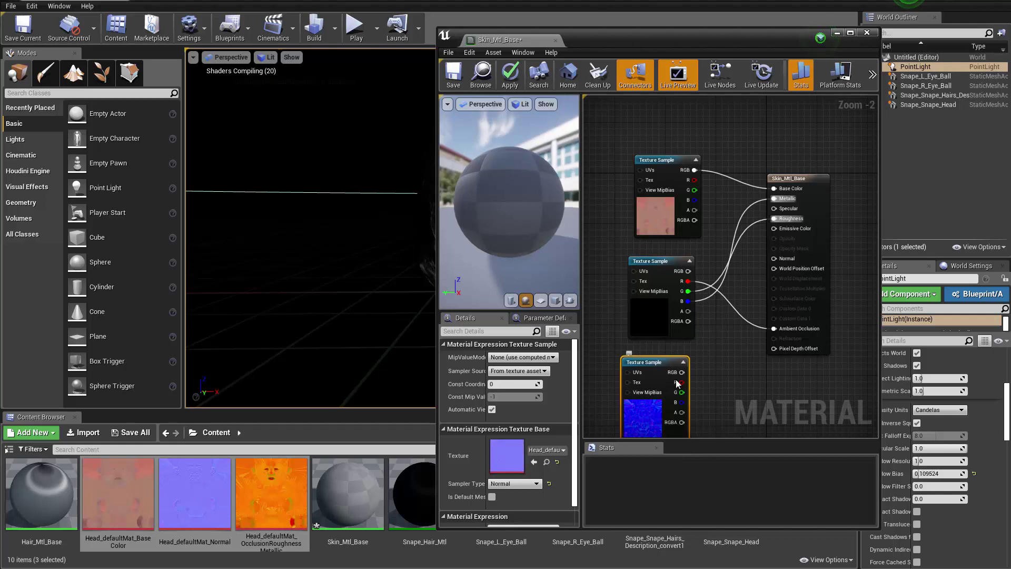
{"action": "left_click_drag", "start_coordinate": [682, 372], "coordinate": [719, 380]}
{"action": "left_click_drag", "start_coordinate": [780, 258], "coordinate": [780, 258]}
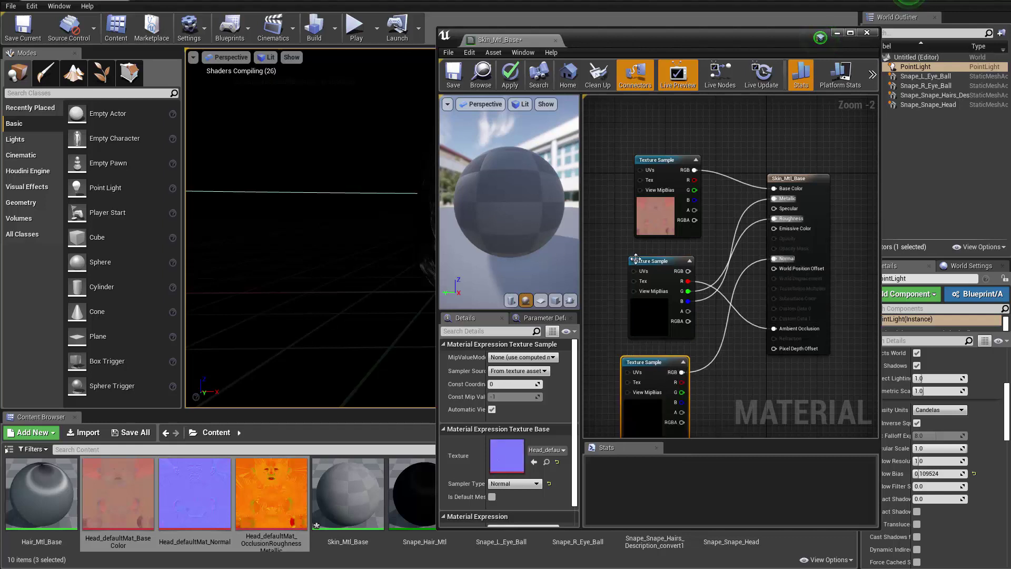
{"action": "right_click_drag", "start_coordinate": [632, 255], "coordinate": [673, 197]}
{"action": "scroll", "coordinate": [568, 449], "scroll_direction": "down", "scroll_amount": 2}
{"action": "scroll", "coordinate": [566, 450], "scroll_direction": "up", "scroll_amount": 1}
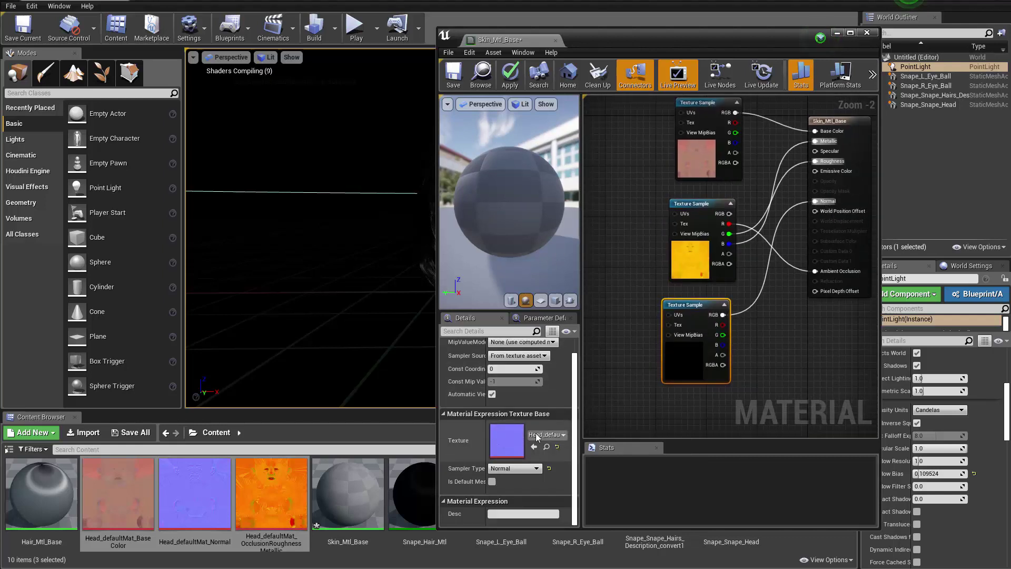
Step: Set the material's Shading Model to Subsurface Profile and rotate the preview sphere to check the skin
{"action": "left_click", "coordinate": [870, 171]}
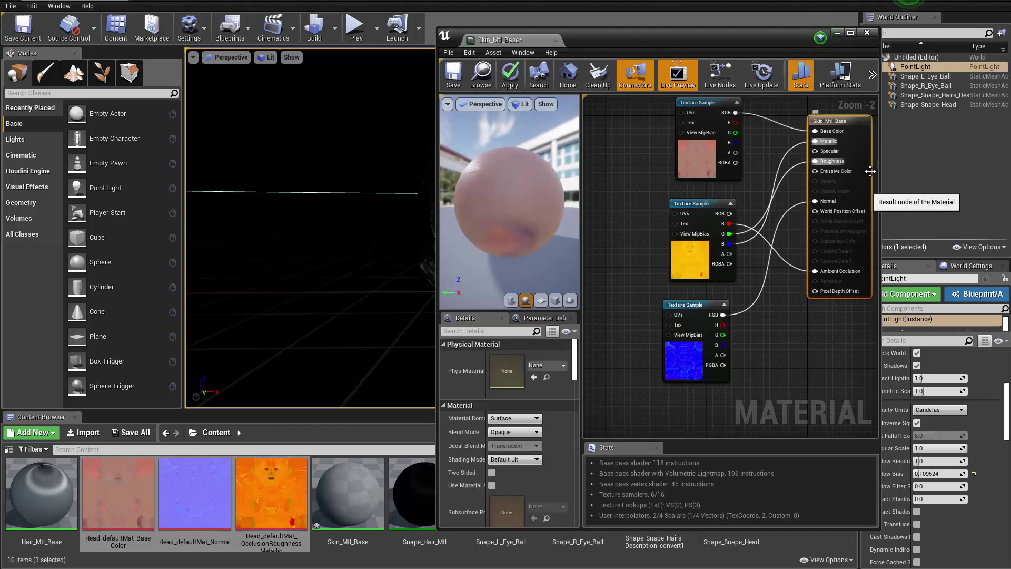
{"action": "left_click", "coordinate": [494, 462]}
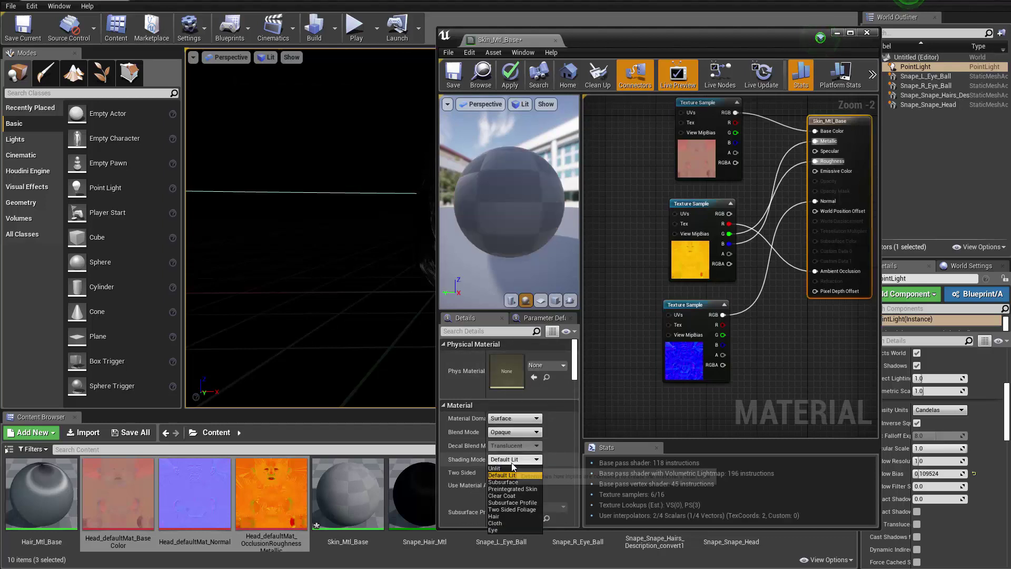
{"action": "left_click", "coordinate": [514, 503]}
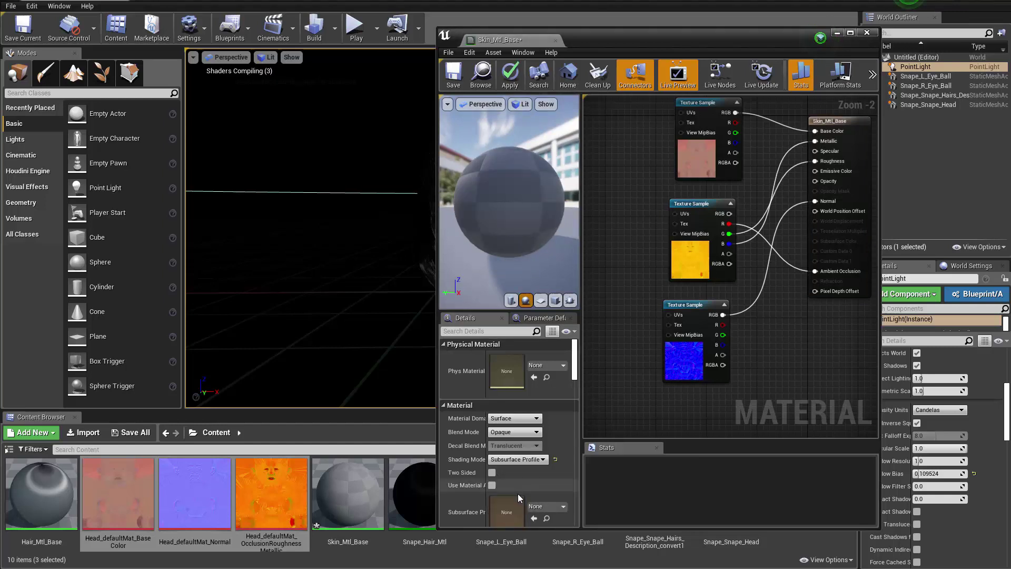
{"action": "left_click_drag", "start_coordinate": [518, 212], "coordinate": [491, 187]}
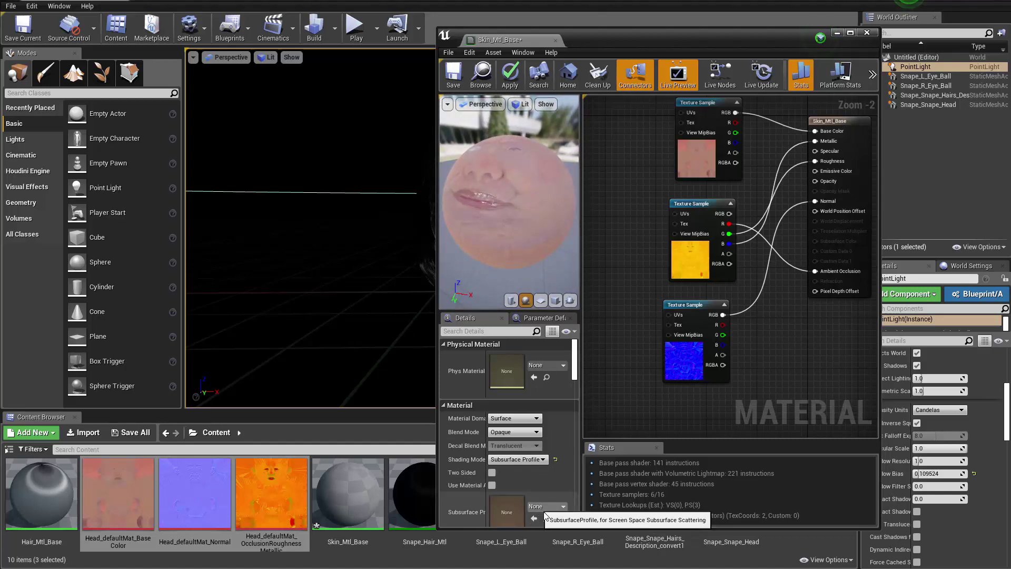
Step: Move the three texture samples away from the result node, with the base color sample farthest out, to make room for new nodes
{"action": "scroll", "coordinate": [648, 195], "scroll_direction": "down", "scroll_amount": 1}
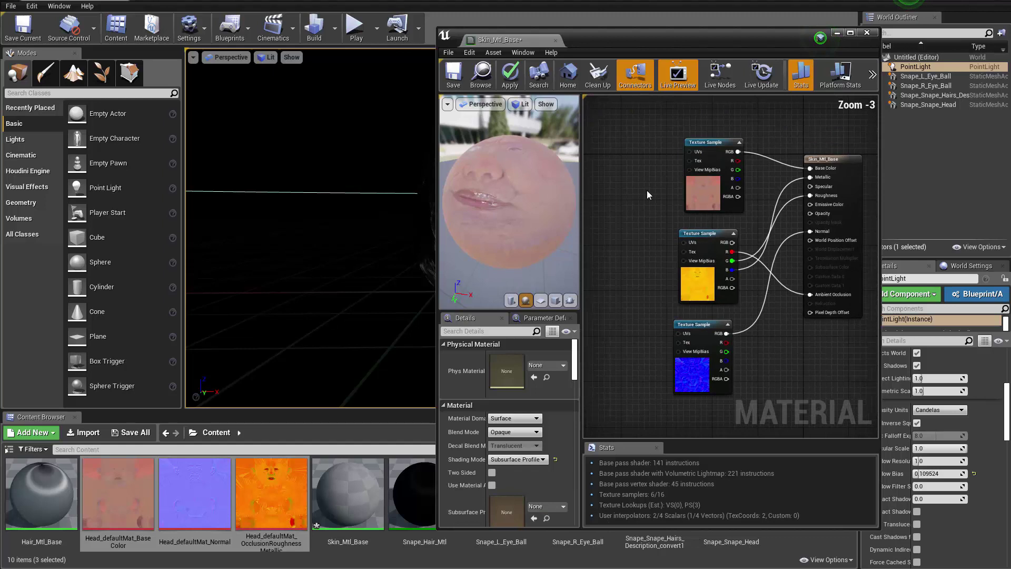
{"action": "left_click_drag", "start_coordinate": [709, 357], "coordinate": [624, 379]}
{"action": "right_click_drag", "start_coordinate": [712, 341], "coordinate": [739, 382]}
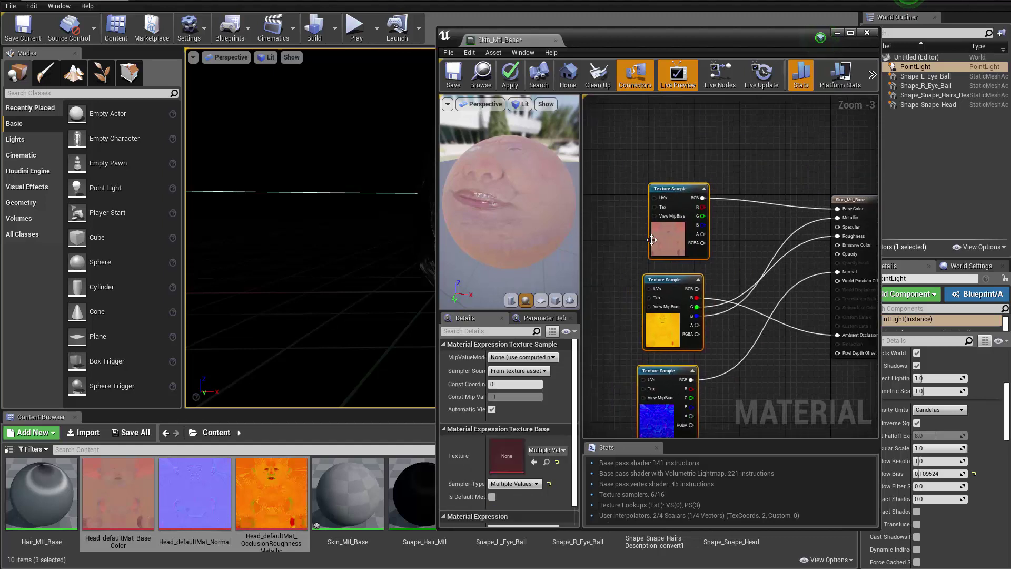
{"action": "left_click", "coordinate": [648, 235]}
{"action": "left_click_drag", "start_coordinate": [669, 240], "coordinate": [635, 221]}
{"action": "scroll", "coordinate": [705, 214], "scroll_direction": "up", "scroll_amount": 2}
{"action": "left_click", "coordinate": [739, 201]}
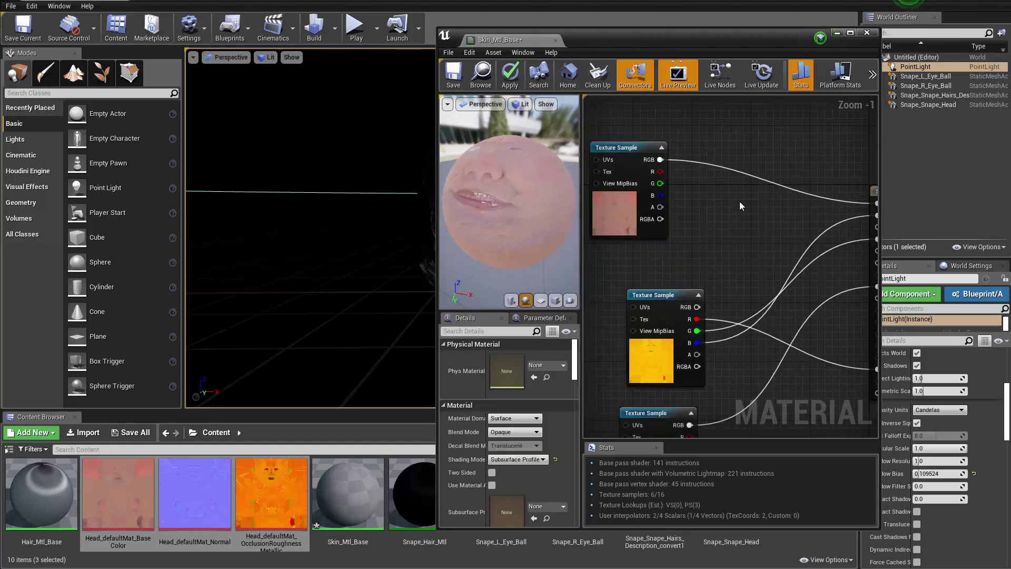
Step: Add a Multiply node between the textures and the result node and feed the base color texture's RGB into its A input
{"action": "key", "text": "m"}
{"action": "left_click", "coordinate": [747, 141]}
{"action": "left_click_drag", "start_coordinate": [762, 170], "coordinate": [737, 296]}
{"action": "right_click_drag", "start_coordinate": [680, 266], "coordinate": [676, 197]}
{"action": "left_click_drag", "start_coordinate": [750, 205], "coordinate": [758, 190]}
{"action": "left_click_drag", "start_coordinate": [653, 302], "coordinate": [637, 302]}
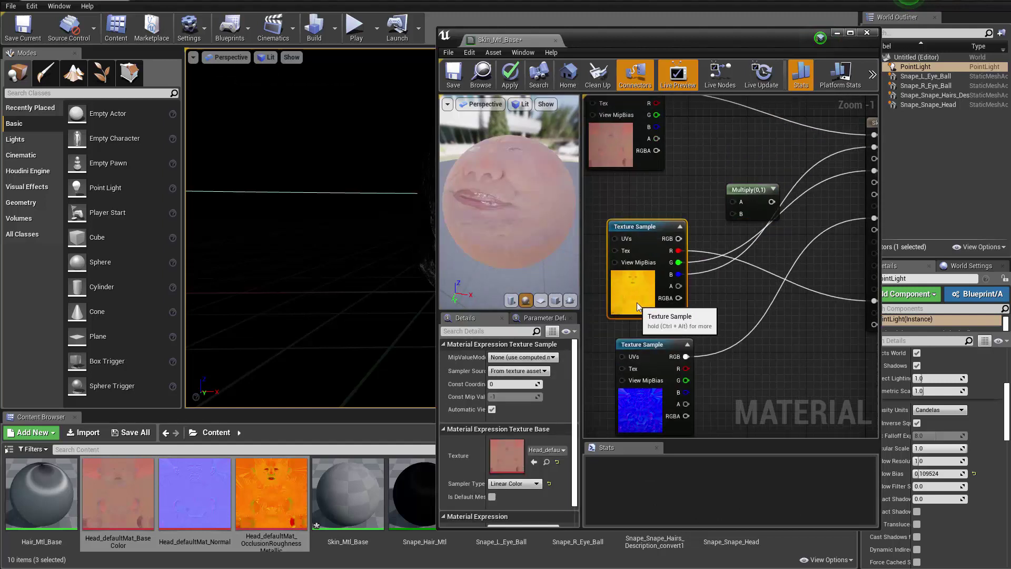
{"action": "right_click_drag", "start_coordinate": [709, 164], "coordinate": [693, 264]}
{"action": "left_click_drag", "start_coordinate": [731, 304], "coordinate": [724, 245]}
{"action": "left_click_drag", "start_coordinate": [640, 190], "coordinate": [650, 199]}
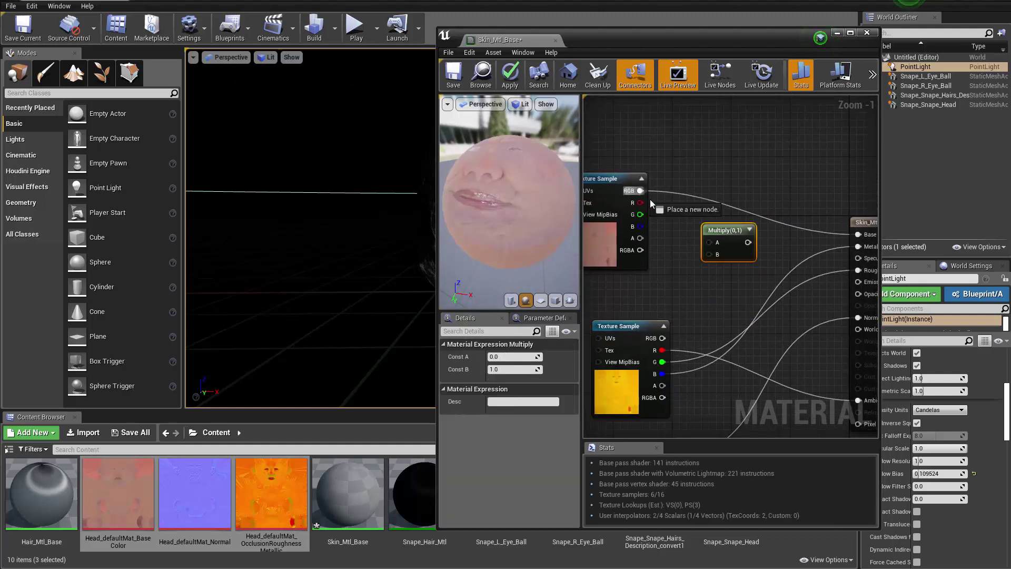
{"action": "left_click_drag", "start_coordinate": [708, 242], "coordinate": [708, 243]}
Step: Add a vector parameter below the base color texture and connect it to the Multiply node's B input
{"action": "left_click_drag", "start_coordinate": [623, 202], "coordinate": [624, 187]}
{"action": "right_click_drag", "start_coordinate": [631, 290], "coordinate": [722, 245]}
{"action": "left_click_drag", "start_coordinate": [726, 370], "coordinate": [719, 392]}
{"action": "key", "text": "v"}
{"action": "left_click", "coordinate": [686, 242]}
{"action": "left_click_drag", "start_coordinate": [725, 277], "coordinate": [800, 209]}
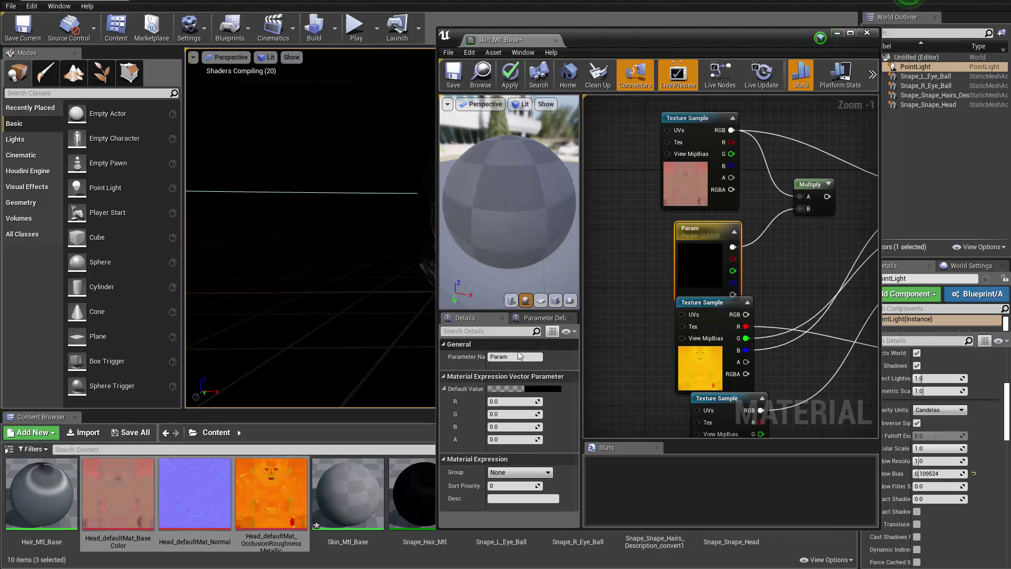
Step: Name the vector parameter Skin_Mutl
{"action": "left_click", "coordinate": [490, 358]}
{"action": "type", "text": "S"}
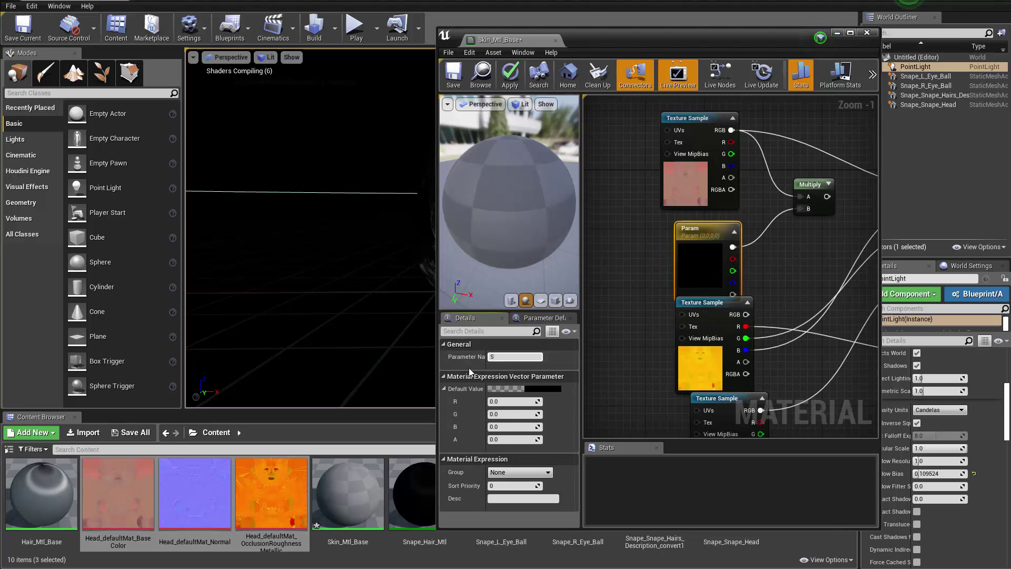
{"action": "type", "text": "kin_Mutl"}
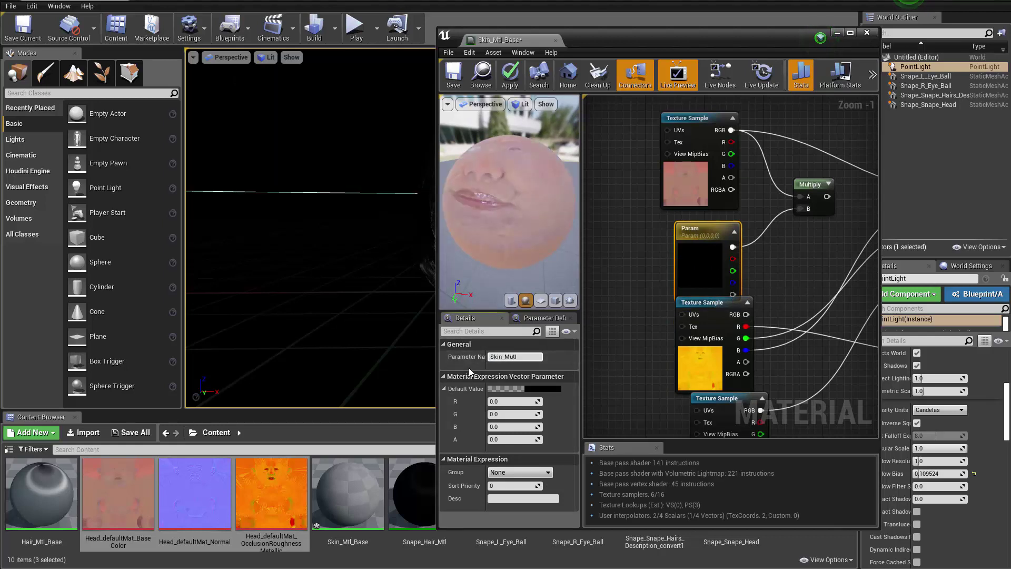
{"action": "key", "text": "Return"}
Step: Set the Skin_Mutl parameter's default color to white, with R, G and B at 1.0
{"action": "left_click", "coordinate": [542, 389]}
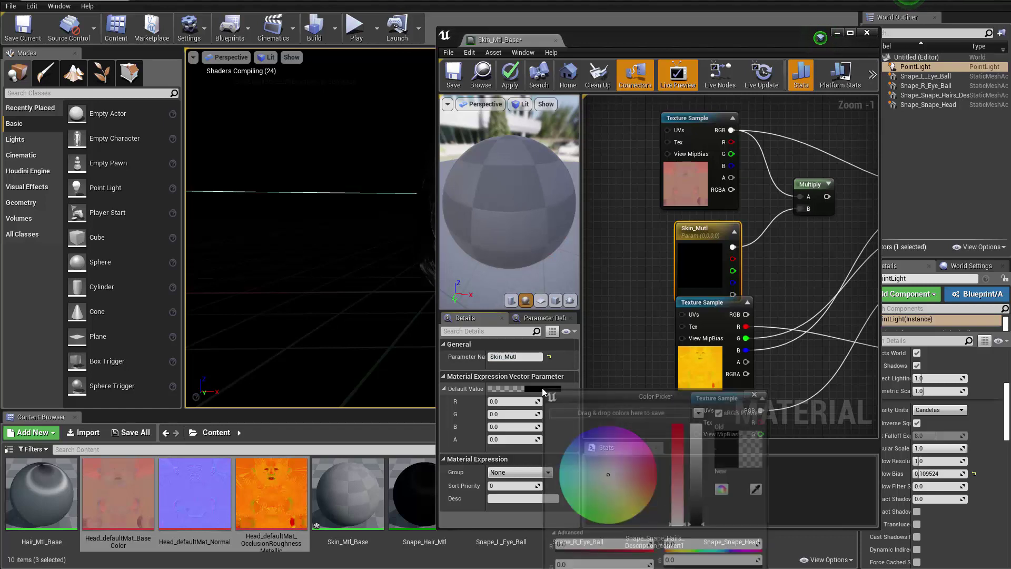
{"action": "left_click", "coordinate": [704, 425]}
{"action": "left_click_drag", "start_coordinate": [695, 400], "coordinate": [642, 224]}
{"action": "left_click", "coordinate": [656, 469]}
{"action": "right_click_drag", "start_coordinate": [791, 259], "coordinate": [586, 273]}
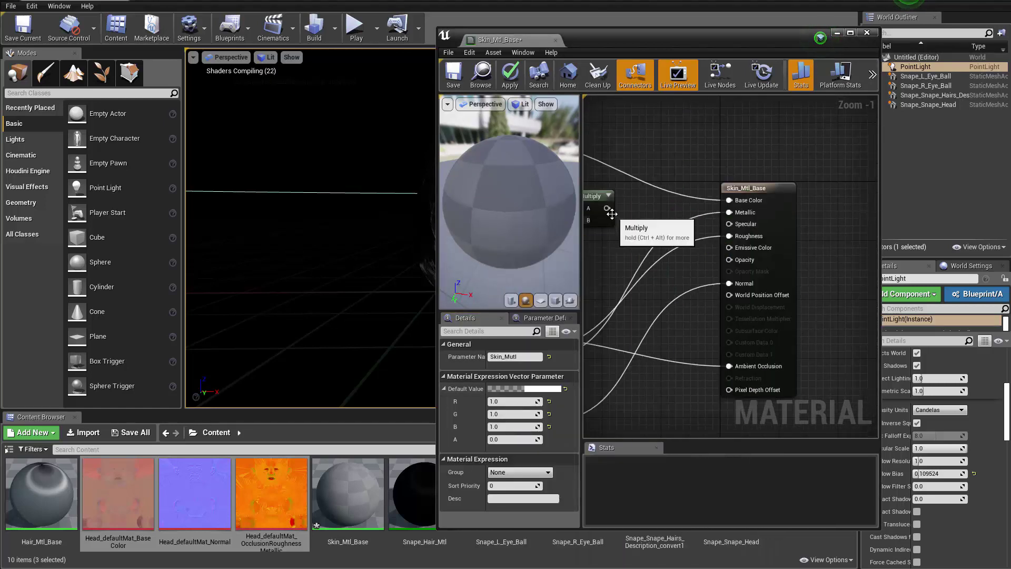
Step: Connect the Multiply node's output to Base Color and move the base color texture, Skin_Mutl and Multiply nodes up, clear of the other textures
{"action": "left_click_drag", "start_coordinate": [608, 210], "coordinate": [720, 200]}
{"action": "scroll", "coordinate": [681, 219], "scroll_direction": "down", "scroll_amount": 3}
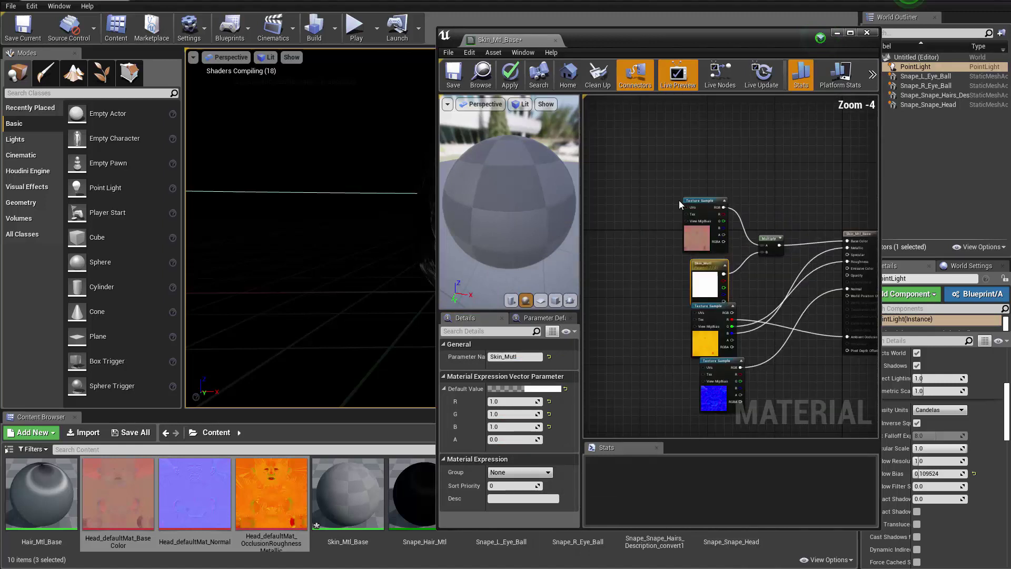
{"action": "left_click_drag", "start_coordinate": [767, 279], "coordinate": [768, 280]}
{"action": "left_click_drag", "start_coordinate": [772, 238], "coordinate": [749, 173]}
{"action": "scroll", "coordinate": [729, 337], "scroll_direction": "up", "scroll_amount": 1}
{"action": "right_click_drag", "start_coordinate": [729, 337], "coordinate": [637, 292]}
{"action": "scroll", "coordinate": [676, 269], "scroll_direction": "up", "scroll_amount": 1}
{"action": "scroll", "coordinate": [635, 298], "scroll_direction": "up", "scroll_amount": 2}
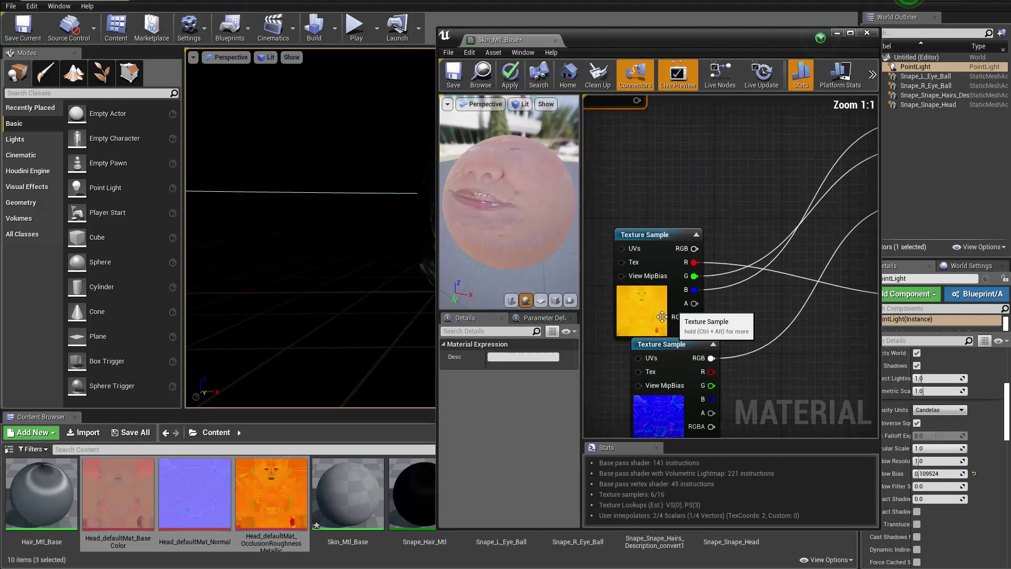
{"action": "mouse_move", "coordinate": [657, 326]}
{"action": "left_mouse_down"}
{"action": "mouse_move", "coordinate": [665, 289]}
{"action": "mouse_move", "coordinate": [665, 325]}
{"action": "left_mouse_up"}
Step: Switch to Substance Painter and examine the Unreal Engine 4 SSS preset in the texture export configuration
{"action": "right_click_drag", "start_coordinate": [658, 164], "coordinate": [678, 386]}
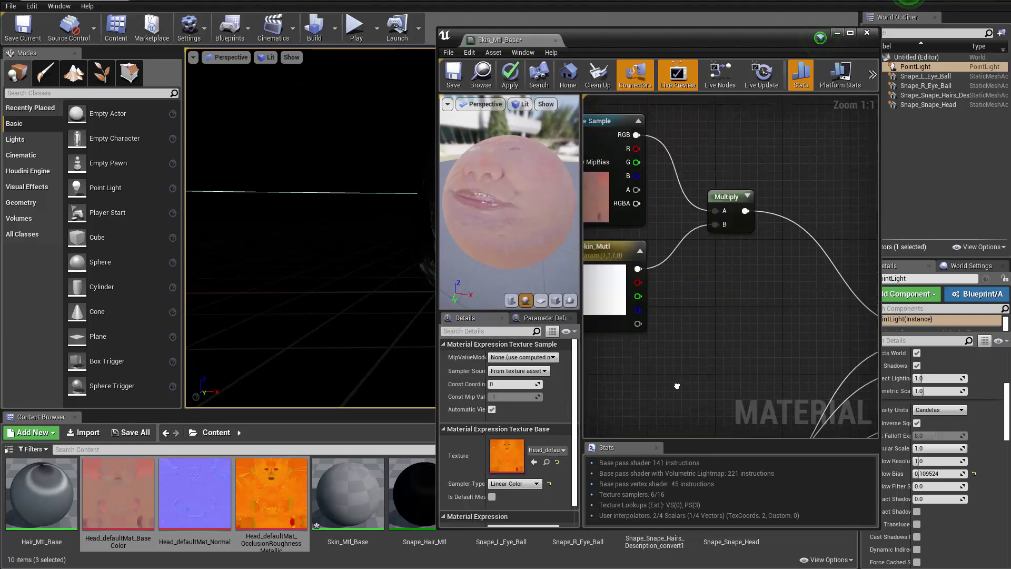
{"action": "right_click_drag", "start_coordinate": [658, 281], "coordinate": [802, 344]}
{"action": "left_click", "coordinate": [776, 255]}
{"action": "right_click_drag", "start_coordinate": [775, 255], "coordinate": [666, 232]}
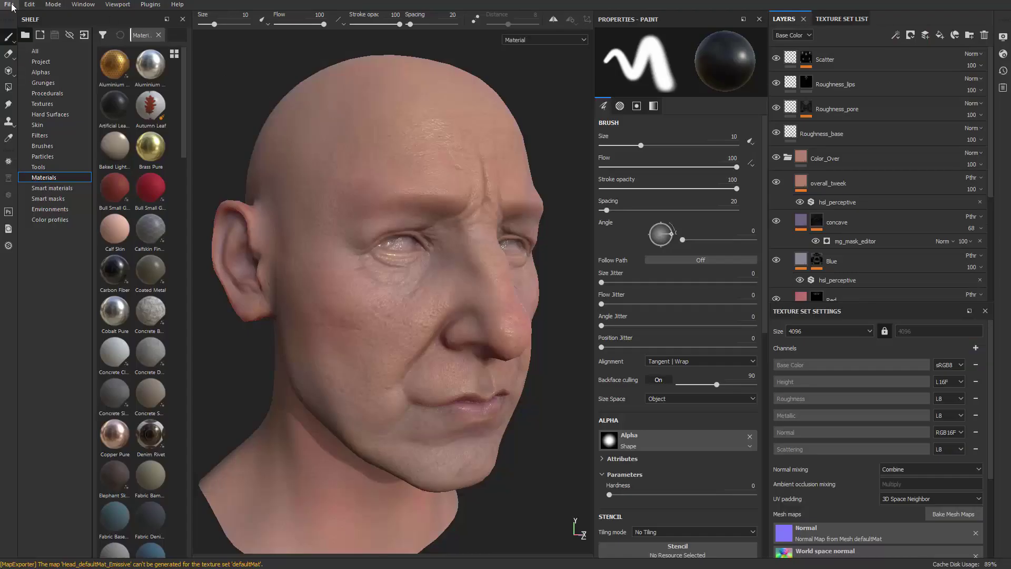
{"action": "left_click", "coordinate": [10, 5]}
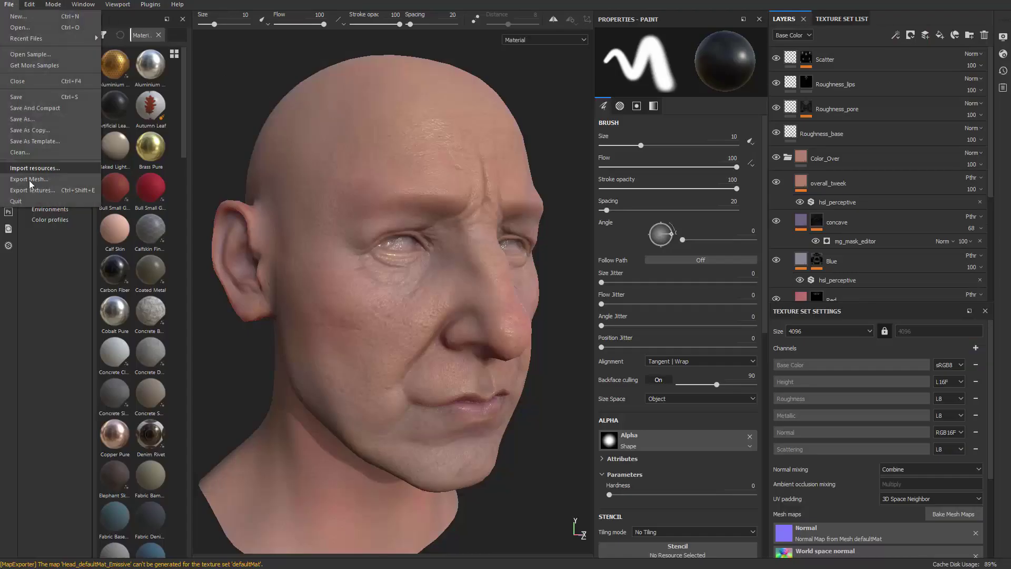
{"action": "left_click", "coordinate": [39, 191]}
{"action": "left_click", "coordinate": [322, 109]}
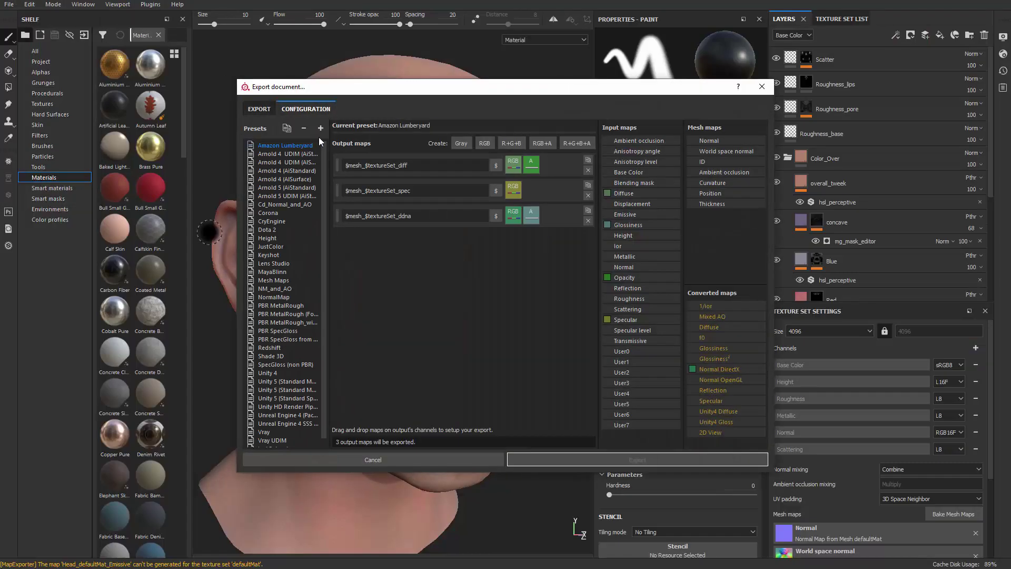
{"action": "scroll", "coordinate": [293, 316], "scroll_direction": "down", "scroll_amount": 1}
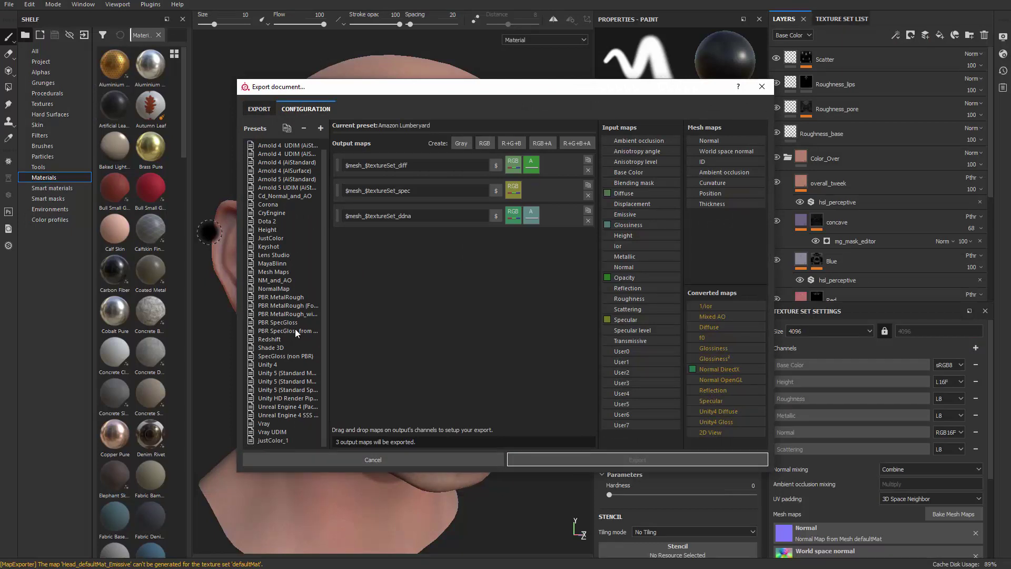
{"action": "left_click", "coordinate": [274, 415]}
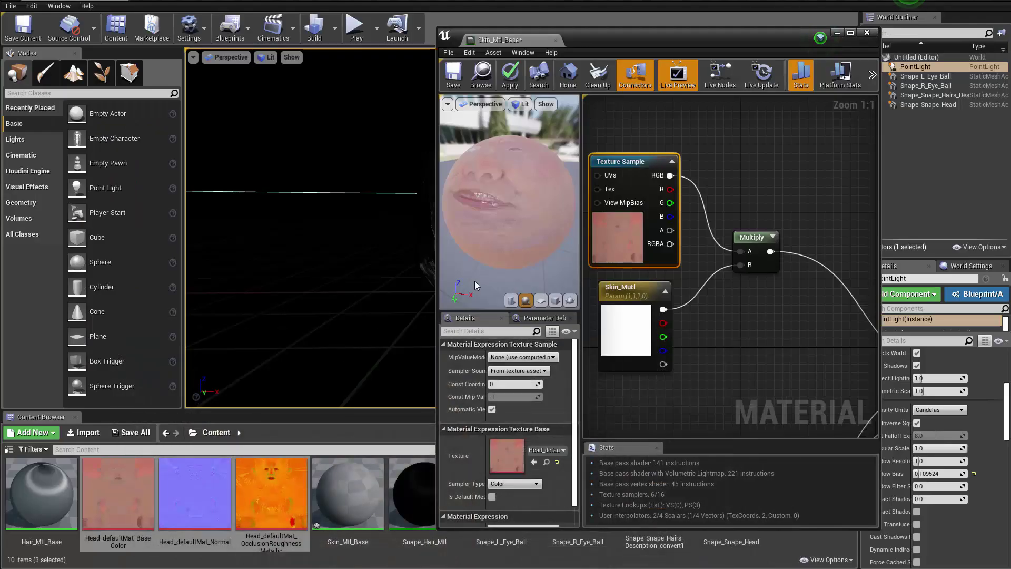
Step: Back in Unreal's material graph, connect the base color texture's alpha output to the result node's Opacity input and inspect the result node
{"action": "scroll", "coordinate": [732, 252], "scroll_direction": "down", "scroll_amount": 2}
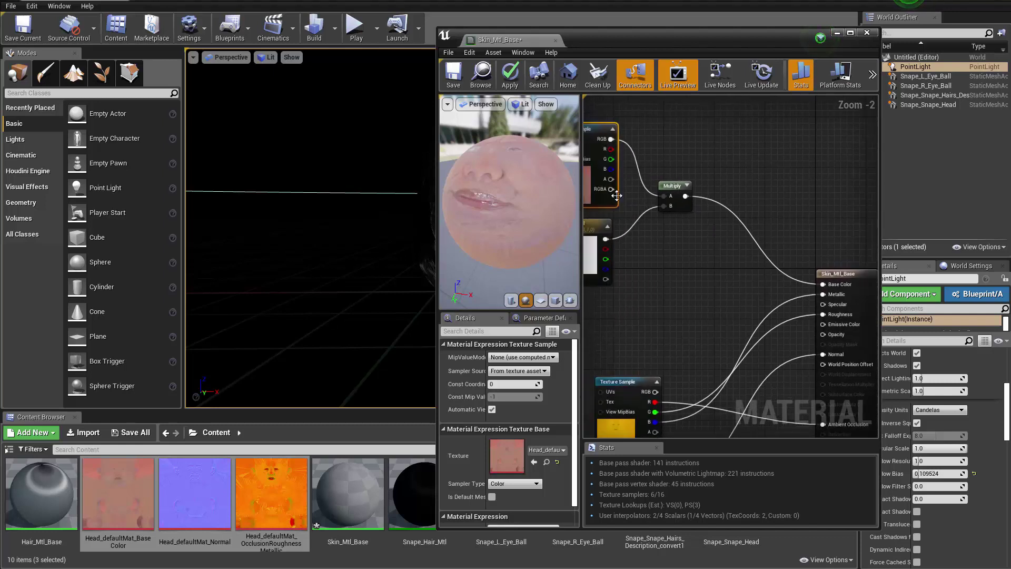
{"action": "left_click_drag", "start_coordinate": [642, 195], "coordinate": [665, 196]}
{"action": "left_click_drag", "start_coordinate": [685, 196], "coordinate": [825, 333]}
{"action": "right_click_drag", "start_coordinate": [782, 348], "coordinate": [654, 325]}
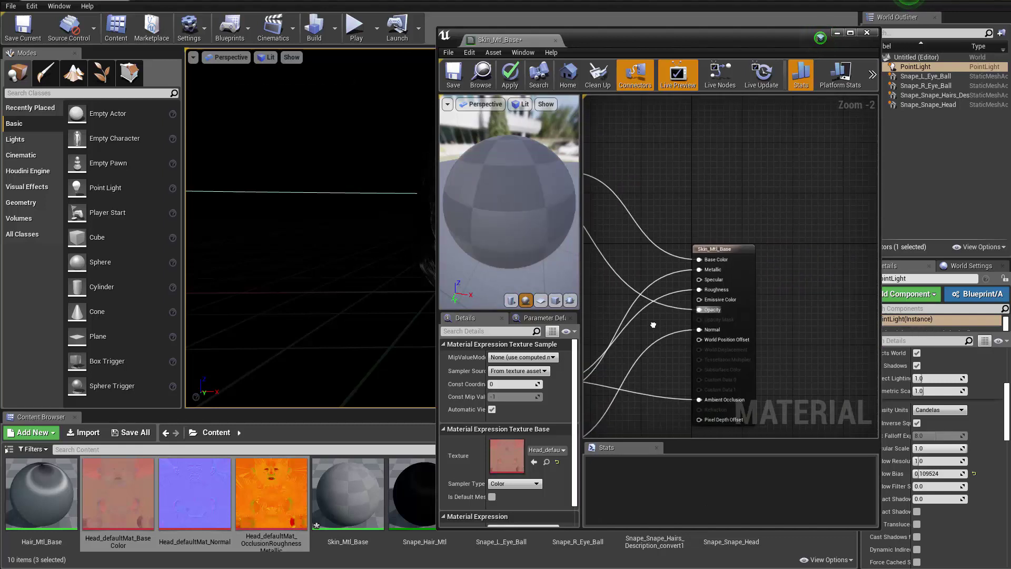
{"action": "scroll", "coordinate": [695, 316], "scroll_direction": "up", "scroll_amount": 2}
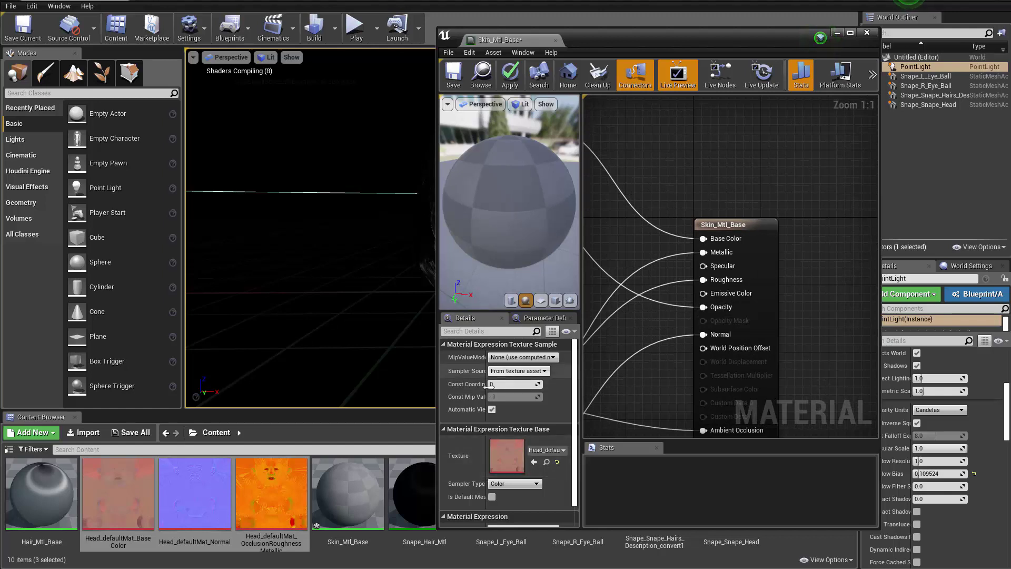
{"action": "left_click", "coordinate": [762, 252]}
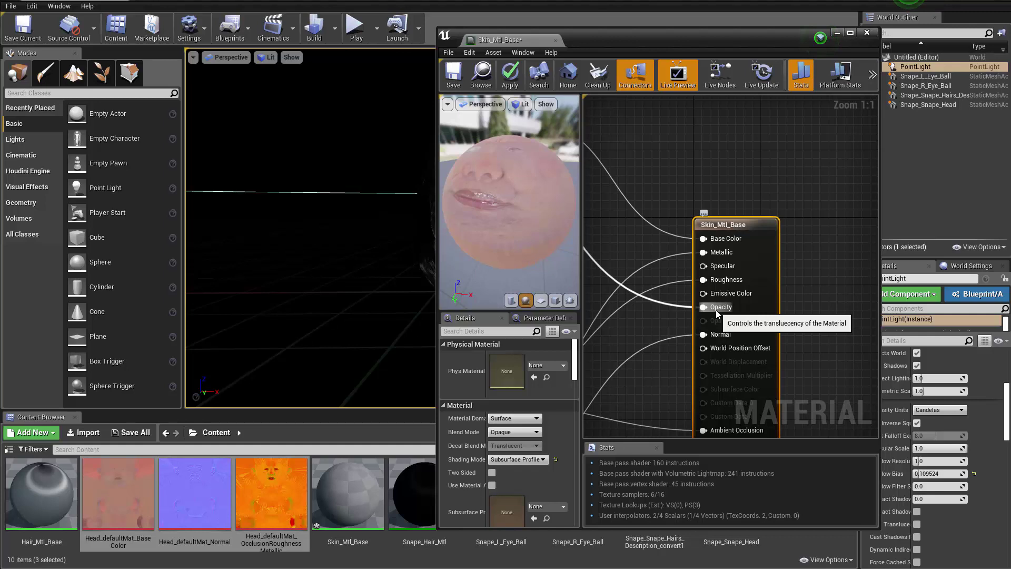
{"action": "scroll", "coordinate": [680, 319], "scroll_direction": "down", "scroll_amount": 3}
{"action": "scroll", "coordinate": [679, 316], "scroll_direction": "up", "scroll_amount": 3}
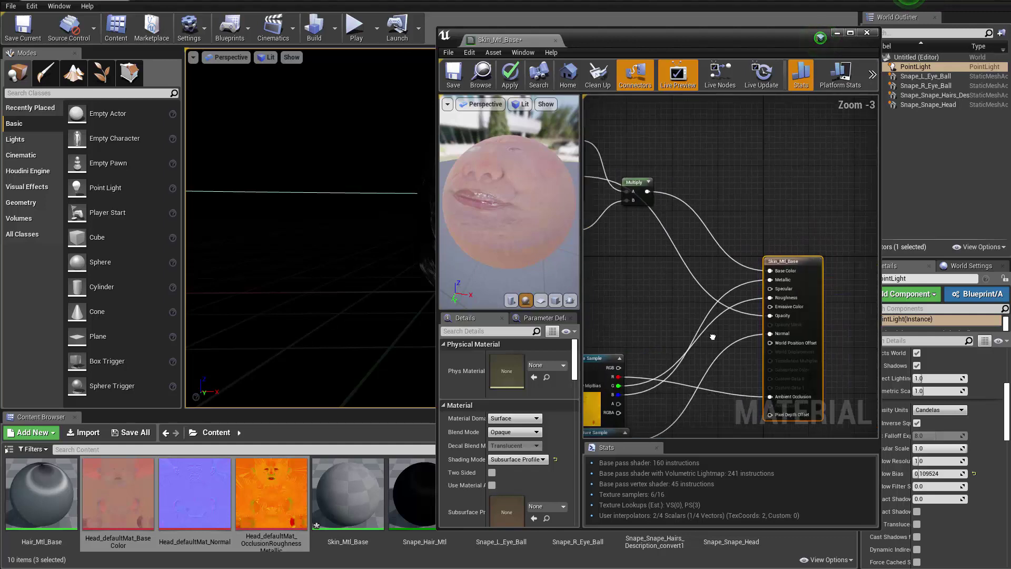
Step: Move the occlusion-roughness-metallic texture up and the normal texture down to leave space between the two nodes
{"action": "right_click_drag", "start_coordinate": [645, 279], "coordinate": [822, 179]}
{"action": "scroll", "coordinate": [778, 270], "scroll_direction": "down", "scroll_amount": 3}
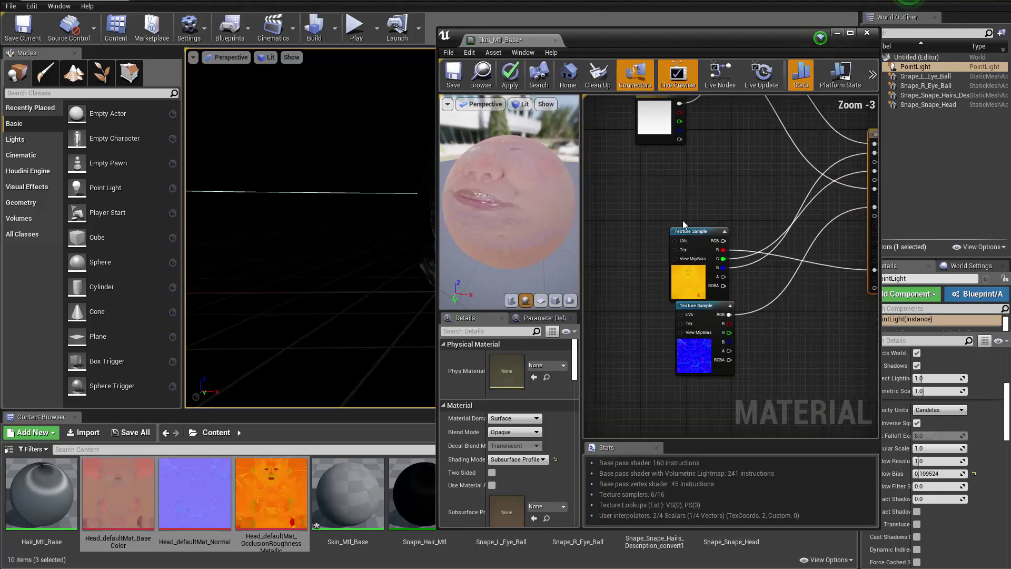
{"action": "scroll", "coordinate": [709, 223], "scroll_direction": "up", "scroll_amount": 2}
{"action": "left_click_drag", "start_coordinate": [680, 287], "coordinate": [651, 232]}
{"action": "left_click_drag", "start_coordinate": [703, 390], "coordinate": [673, 405]}
{"action": "right_click_drag", "start_coordinate": [711, 295], "coordinate": [690, 385]}
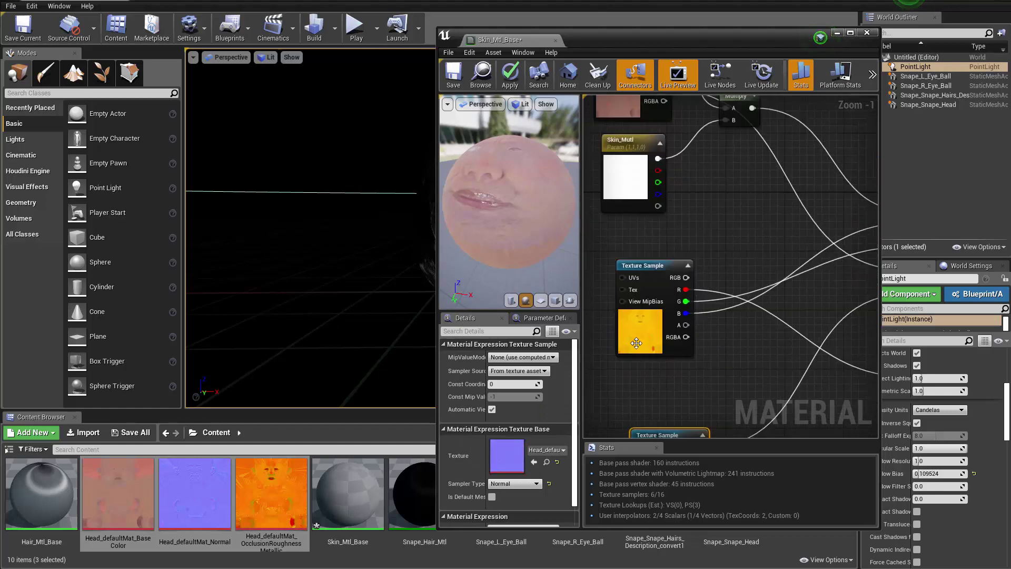
{"action": "left_click_drag", "start_coordinate": [637, 342], "coordinate": [630, 334]}
Step: Add a Multiply node beside the occlusion-roughness-metallic texture and feed the texture's green channel into its A input
{"action": "right_click_drag", "start_coordinate": [709, 250], "coordinate": [703, 253]}
{"action": "key", "text": "m"}
{"action": "left_click", "coordinate": [695, 241]}
{"action": "scroll", "coordinate": [731, 252], "scroll_direction": "up", "scroll_amount": 1}
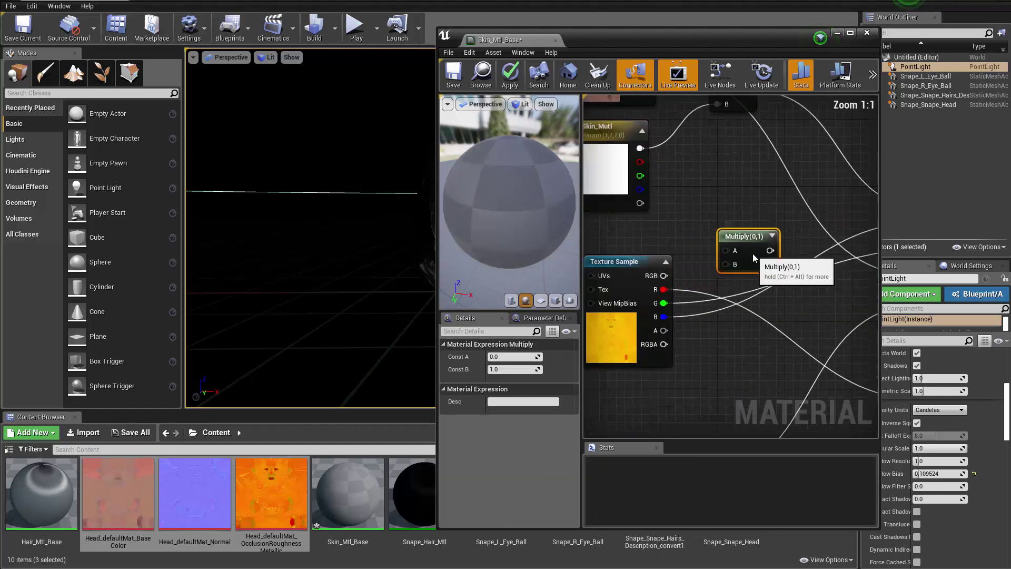
{"action": "left_click_drag", "start_coordinate": [695, 267], "coordinate": [735, 253]}
{"action": "left_click_drag", "start_coordinate": [744, 240], "coordinate": [778, 240]}
Step: Add a scalar parameter below the occlusion-roughness-metallic texture and name it Rougness_Mult
{"action": "key", "text": "s"}
{"action": "left_click", "coordinate": [698, 367]}
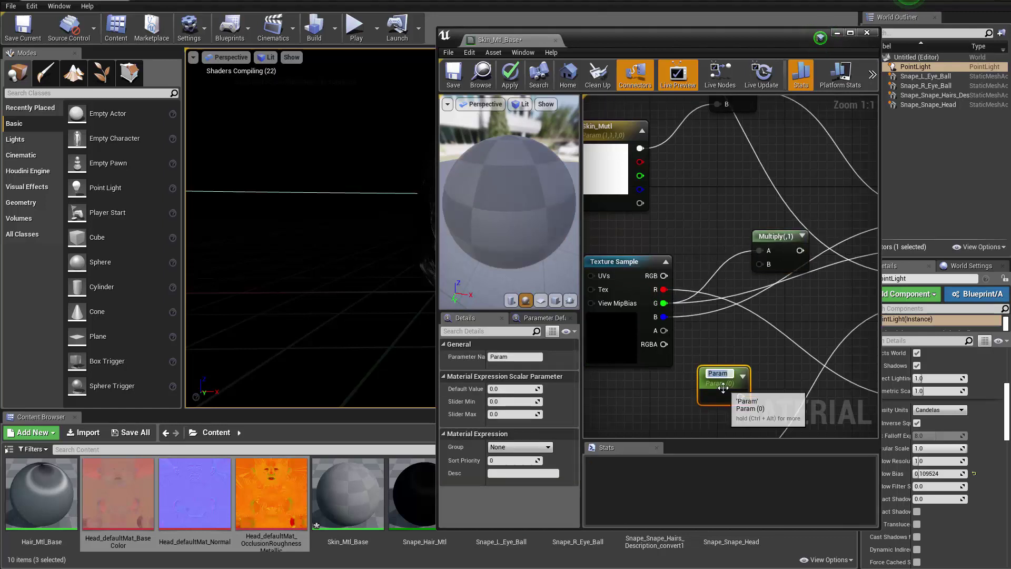
{"action": "left_click", "coordinate": [511, 356]}
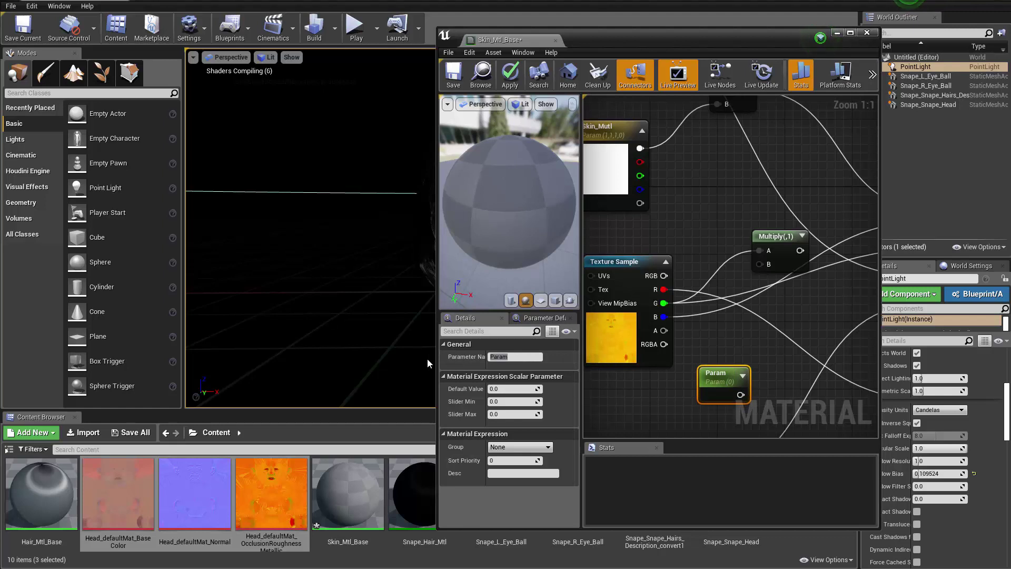
{"action": "left_click_drag", "start_coordinate": [534, 358], "coordinate": [490, 365]}
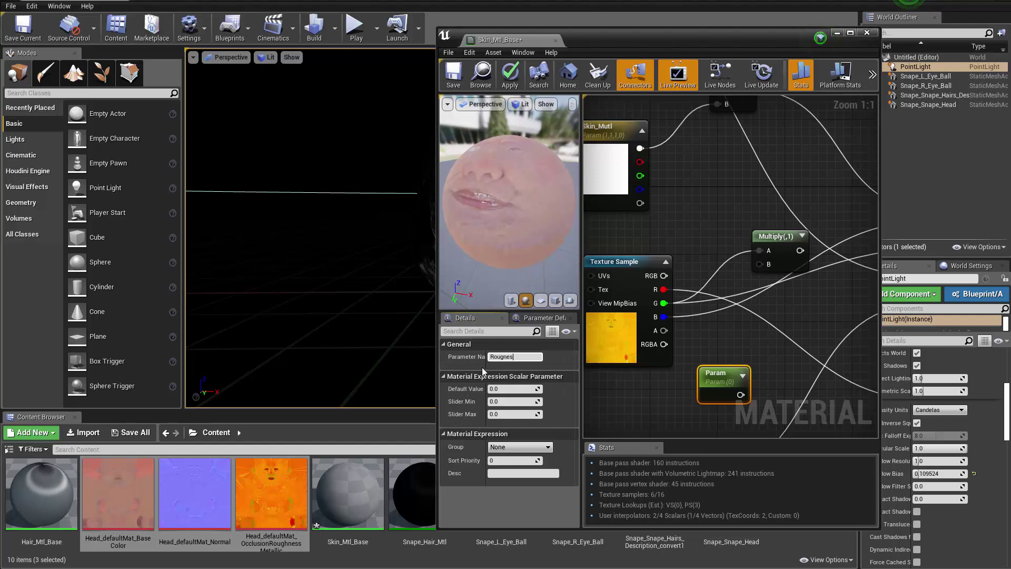
{"action": "type", "text": "Rougness_Mul"}
{"action": "type", "text": "t"}
{"action": "key", "text": "Return"}
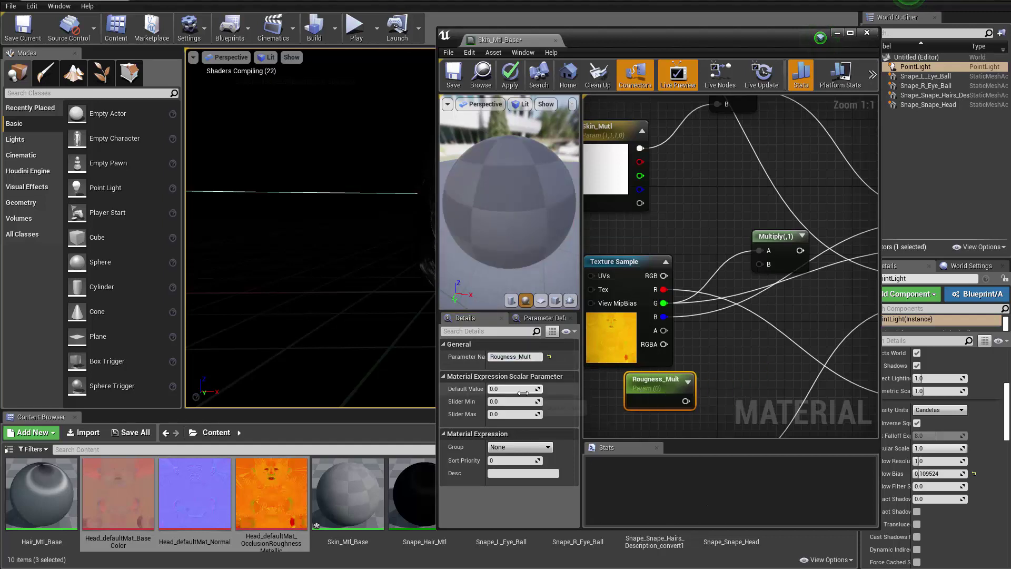
Step: Give Rougness_Mult a default value of 1.0 and a slider maximum of 4.0, and connect it to the new Multiply node's B input
{"action": "type", "text": "1"}
{"action": "left_click", "coordinate": [512, 415]}
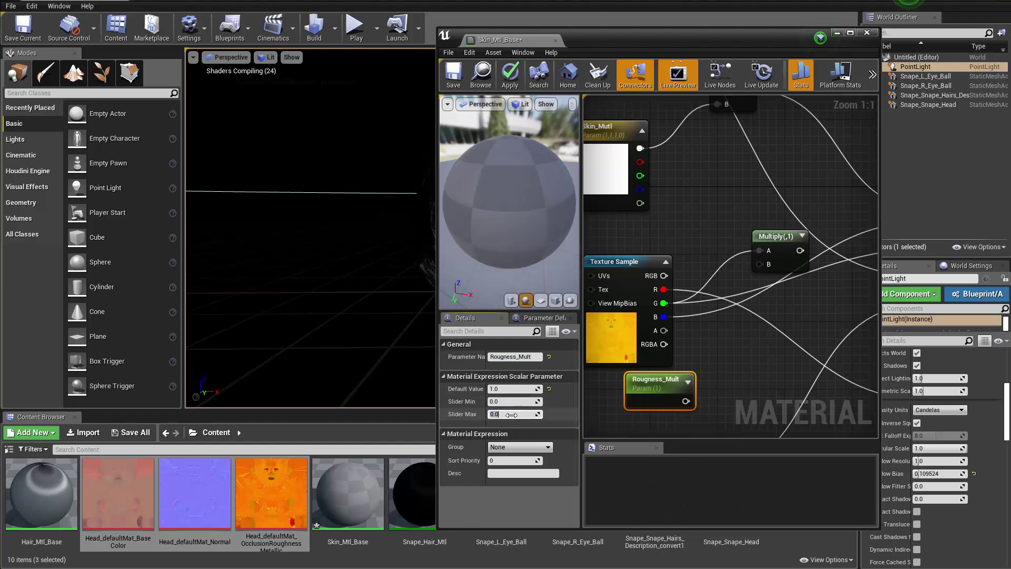
{"action": "type", "text": "4"}
{"action": "left_click_drag", "start_coordinate": [670, 403], "coordinate": [760, 264]}
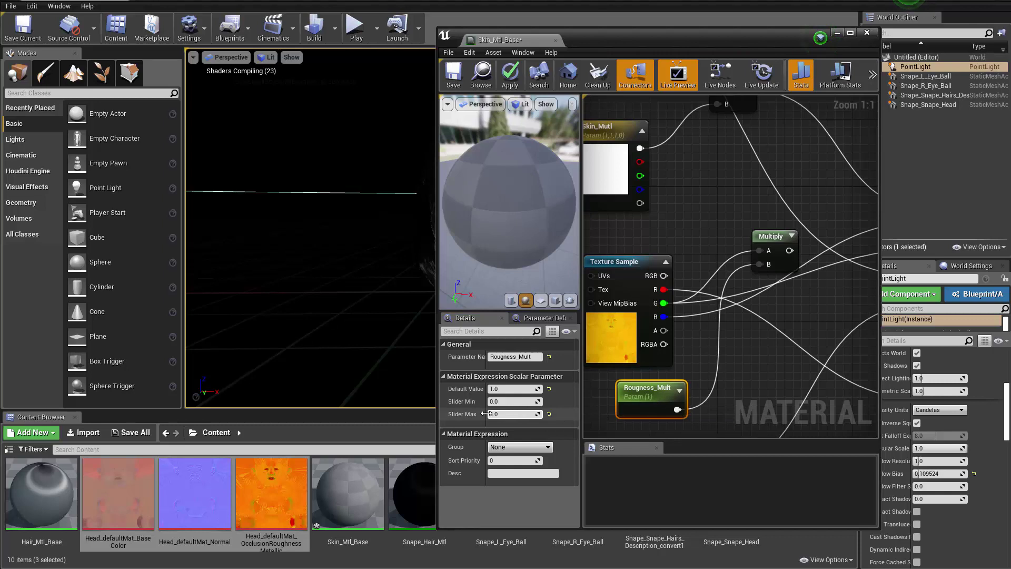
{"action": "left_click_drag", "start_coordinate": [650, 391], "coordinate": [634, 382]}
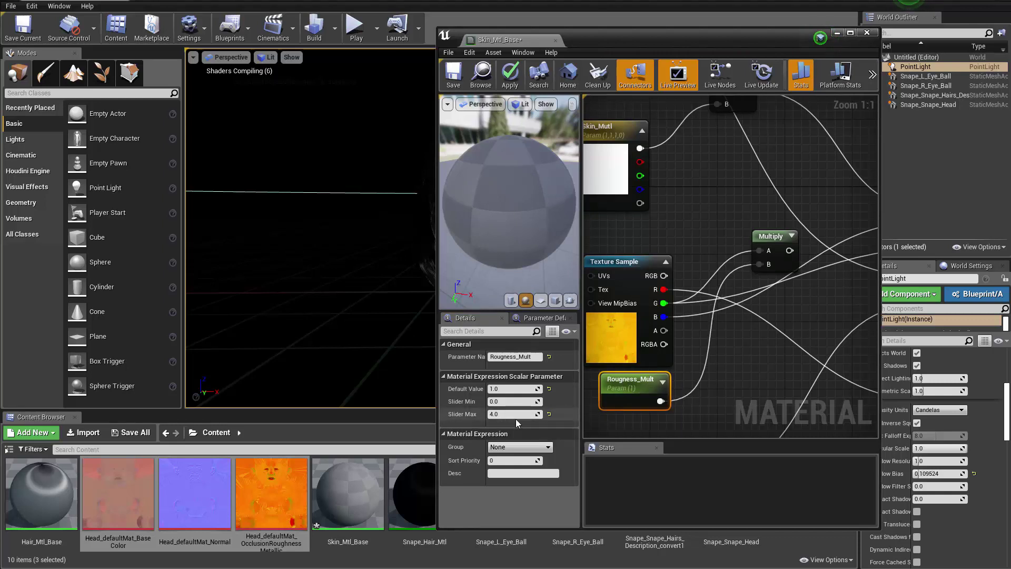
Step: Connect the output of the roughness Multiply node to the result node's Roughness input
{"action": "right_click_drag", "start_coordinate": [773, 276], "coordinate": [612, 350]}
{"action": "left_click_drag", "start_coordinate": [627, 325], "coordinate": [769, 323]}
{"action": "right_click_drag", "start_coordinate": [662, 371], "coordinate": [847, 300]}
{"action": "scroll", "coordinate": [847, 301], "scroll_direction": "down", "scroll_amount": 1}
{"action": "left_click", "coordinate": [657, 309]}
{"action": "right_click_drag", "start_coordinate": [749, 323], "coordinate": [654, 356]}
{"action": "left_click", "coordinate": [645, 356]}
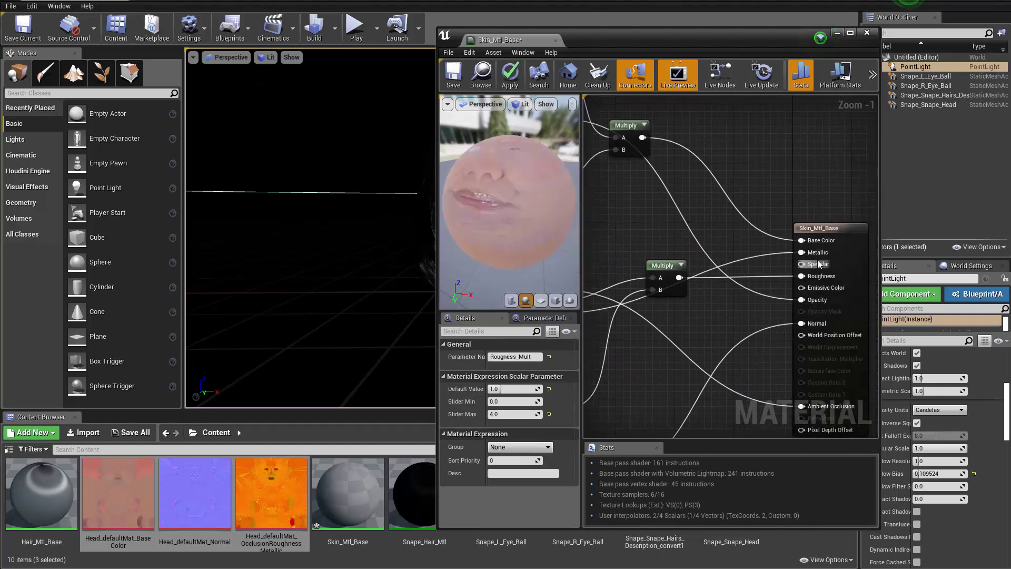
Step: Add a scalar parameter beneath the roughness Multiply node and connect it to the result node's Specular input
{"action": "right_click_drag", "start_coordinate": [715, 333], "coordinate": [778, 278]}
{"action": "mouse_move", "coordinate": [679, 294]}
{"action": "right_mouse_down"}
{"action": "mouse_move", "coordinate": [739, 275]}
{"action": "mouse_move", "coordinate": [682, 291]}
{"action": "right_mouse_up"}
{"action": "left_click", "coordinate": [719, 228]}
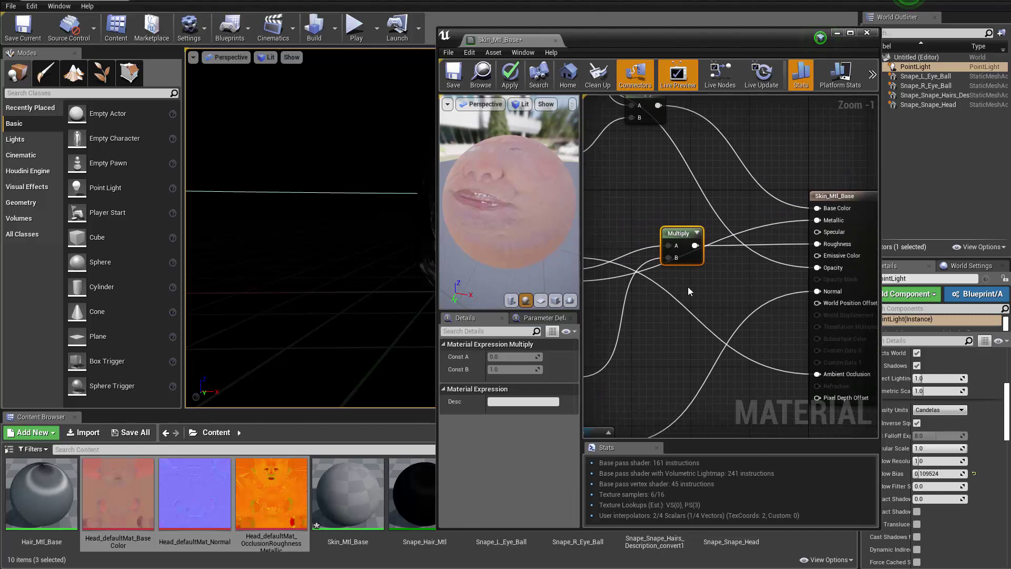
{"action": "key", "text": "s"}
{"action": "left_click", "coordinate": [688, 286]}
{"action": "type", "text": "ss"}
{"action": "left_click_drag", "start_coordinate": [726, 311], "coordinate": [689, 284]}
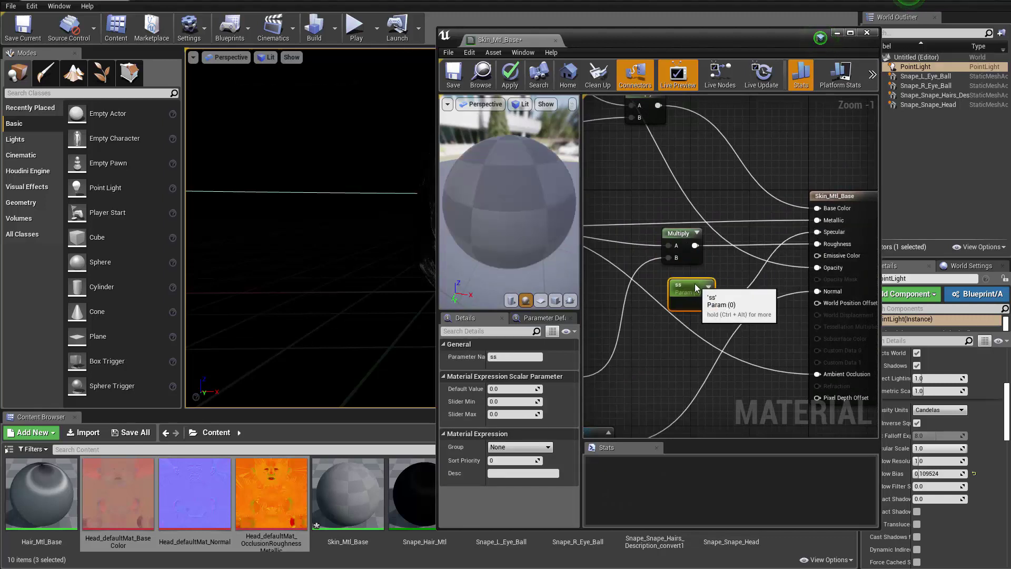
Step: Rename the new scalar parameter Specular and set its default value to 1.0
{"action": "left_click", "coordinate": [515, 357]}
{"action": "type", "text": "Specular"}
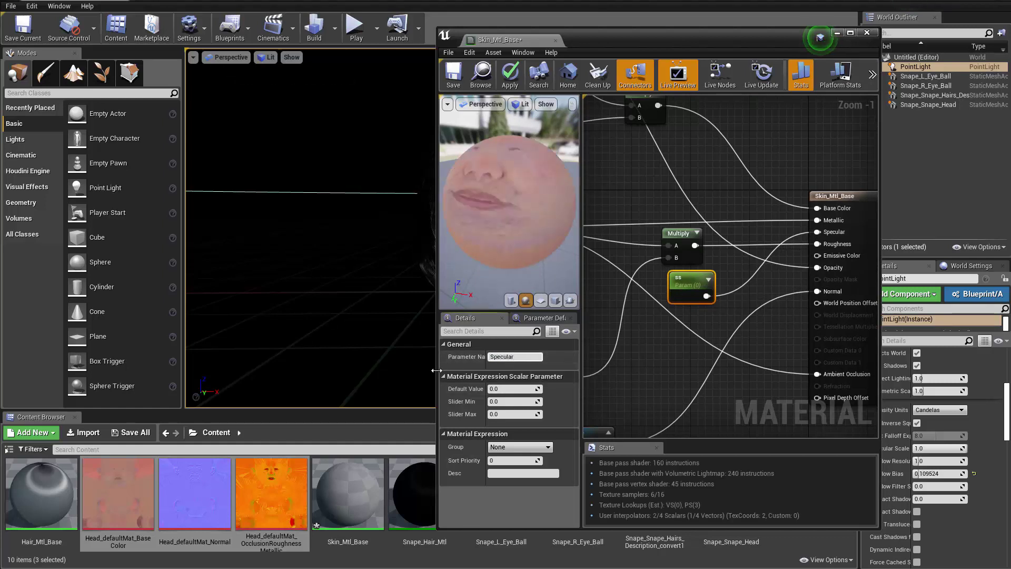
{"action": "key", "text": "Return"}
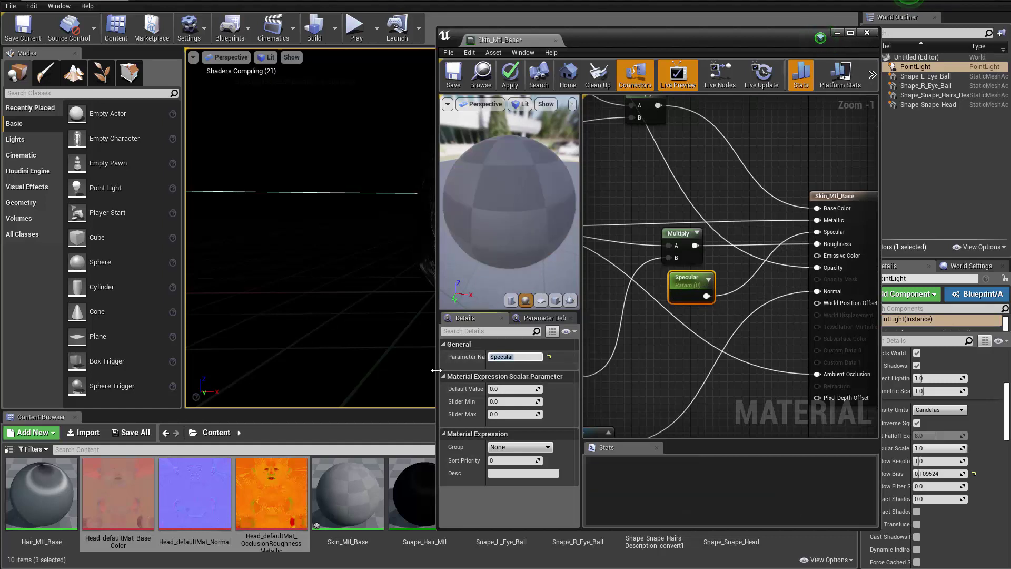
{"action": "left_click", "coordinate": [502, 389]}
{"action": "type", "text": "1"}
{"action": "key", "text": "Tab"}
{"action": "key", "text": "Tab"}
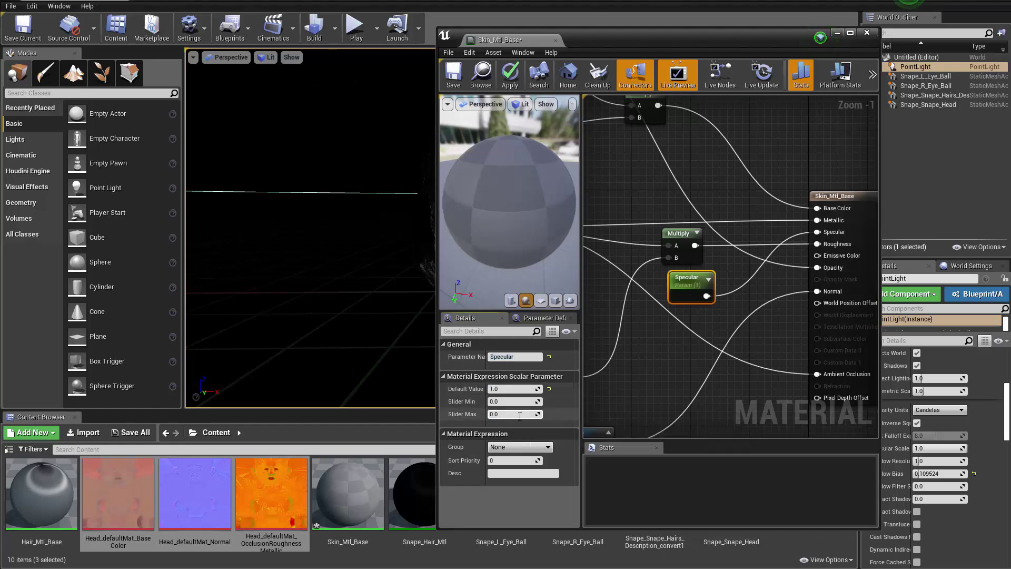
Step: Review the material graph's connections from the result node back to the texture nodes, including the normal texture
{"action": "left_click", "coordinate": [673, 391]}
{"action": "scroll", "coordinate": [717, 375], "scroll_direction": "down", "scroll_amount": 1}
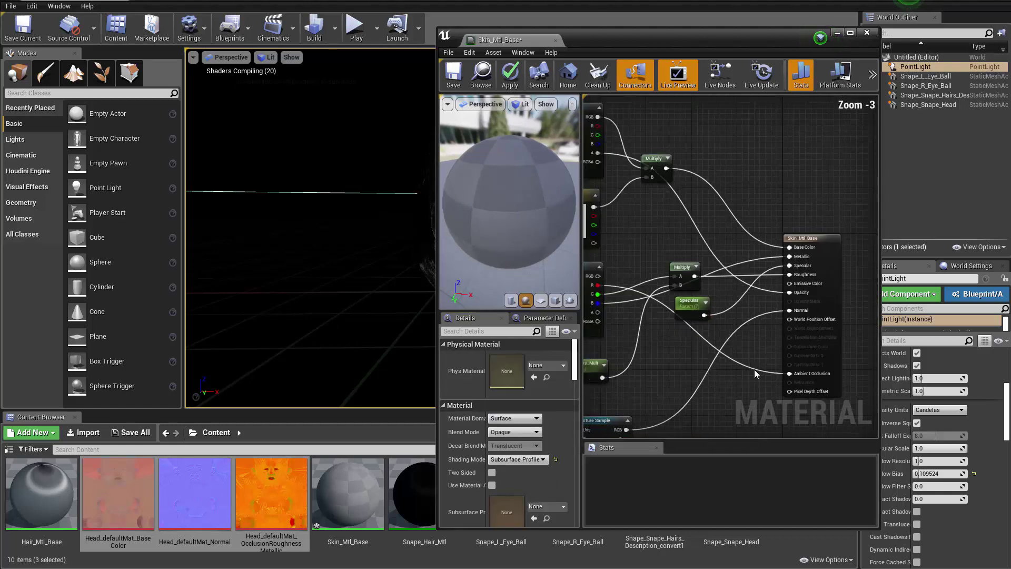
{"action": "scroll", "coordinate": [769, 316], "scroll_direction": "up", "scroll_amount": 2}
{"action": "right_click_drag", "start_coordinate": [689, 303], "coordinate": [918, 190]}
{"action": "left_click", "coordinate": [744, 276]}
{"action": "scroll", "coordinate": [744, 277], "scroll_direction": "down", "scroll_amount": 3}
{"action": "right_click_drag", "start_coordinate": [864, 295], "coordinate": [728, 295]}
{"action": "left_click", "coordinate": [685, 308]}
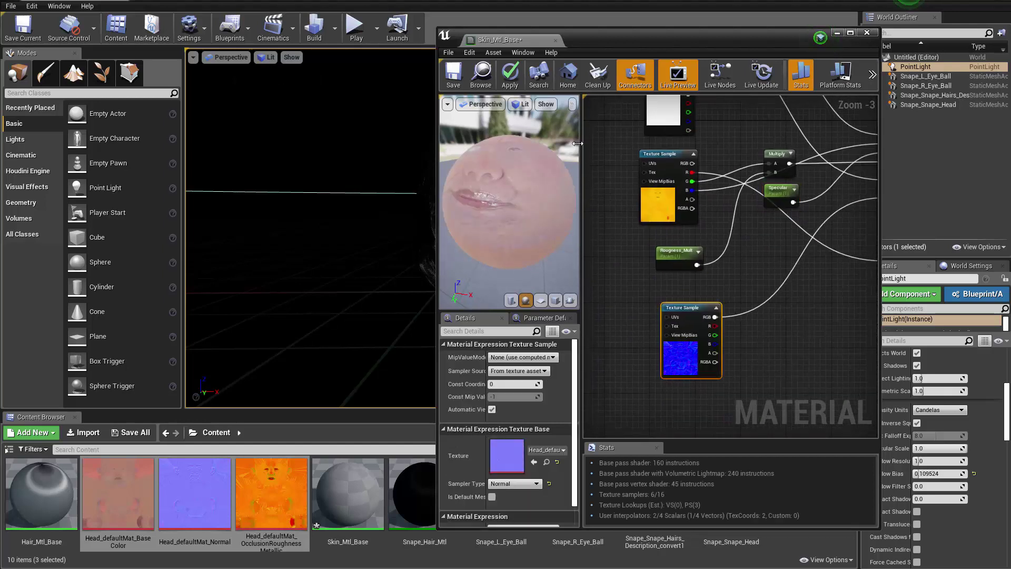
Step: Apply the changes to Skin_Mtl_Base, save the material and close its editor
{"action": "left_click", "coordinate": [509, 85]}
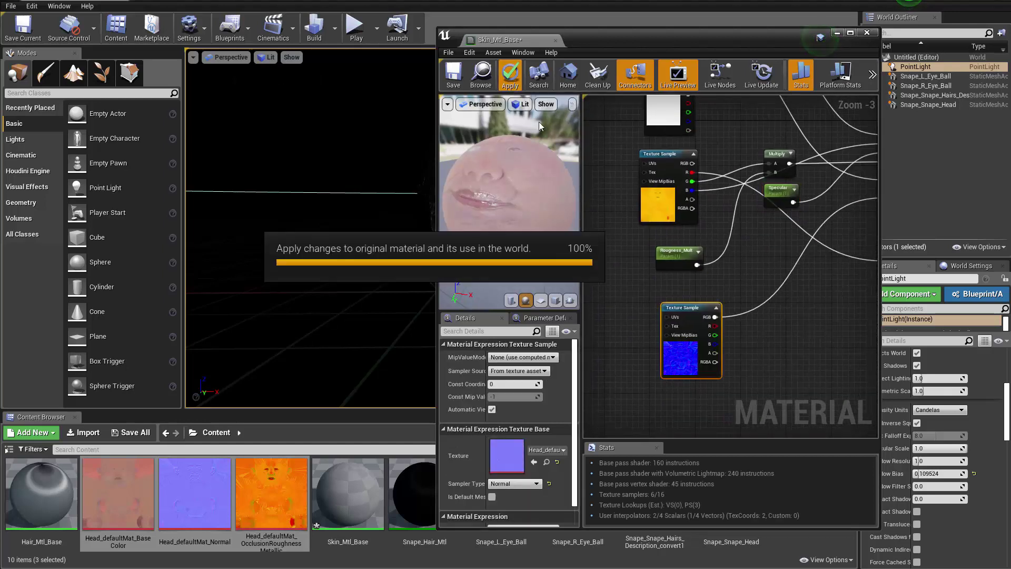
{"action": "left_click", "coordinate": [454, 78]}
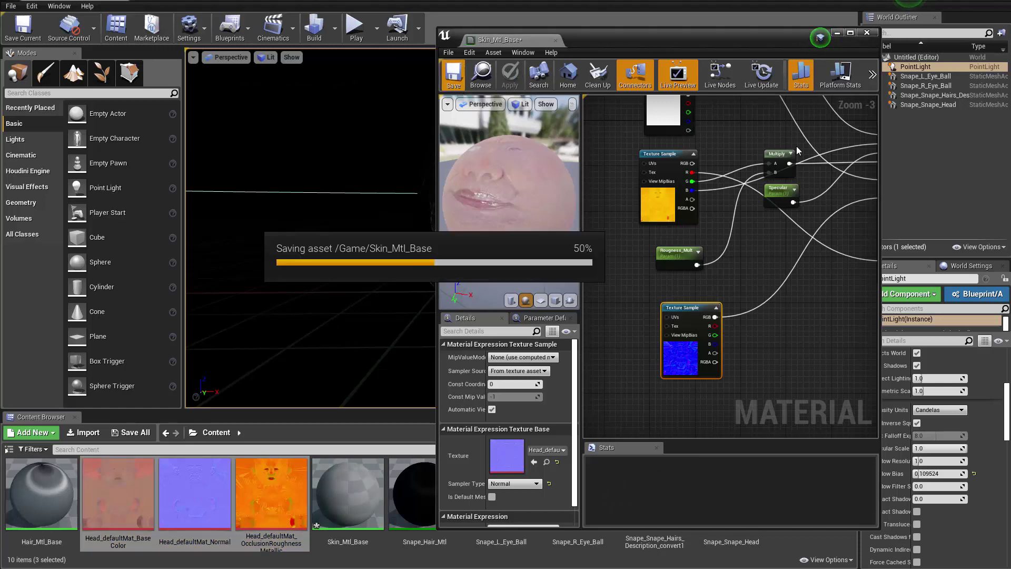
{"action": "left_click", "coordinate": [867, 32]}
{"action": "right_click", "coordinate": [796, 494]}
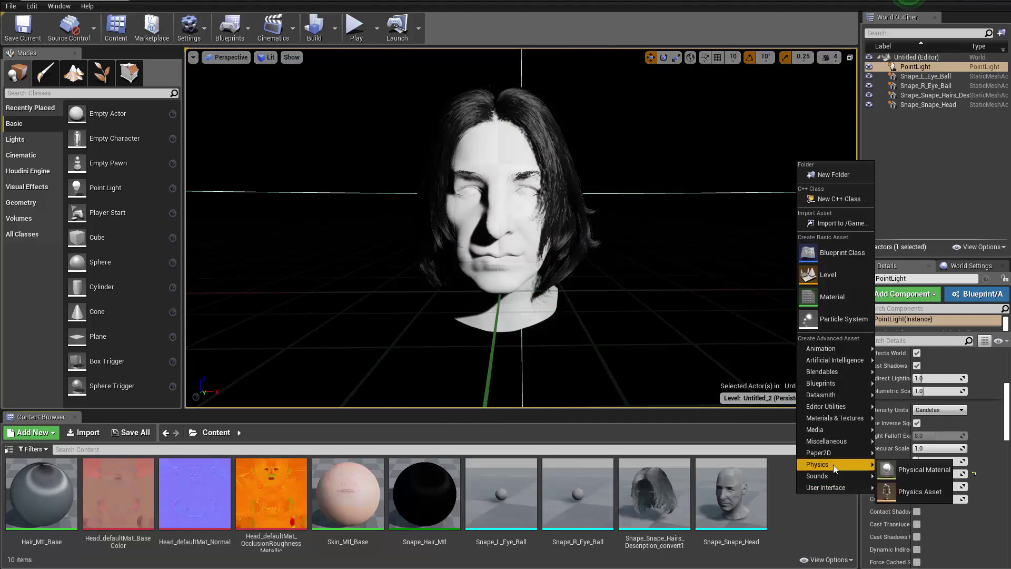
{"action": "mouse_move", "coordinate": [830, 423]}
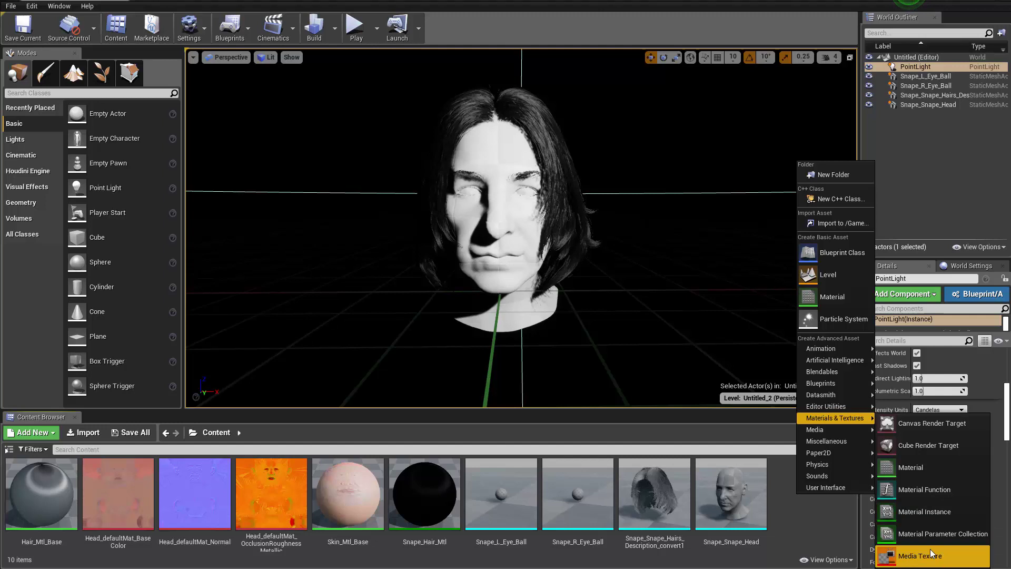
{"action": "left_click", "coordinate": [689, 413]}
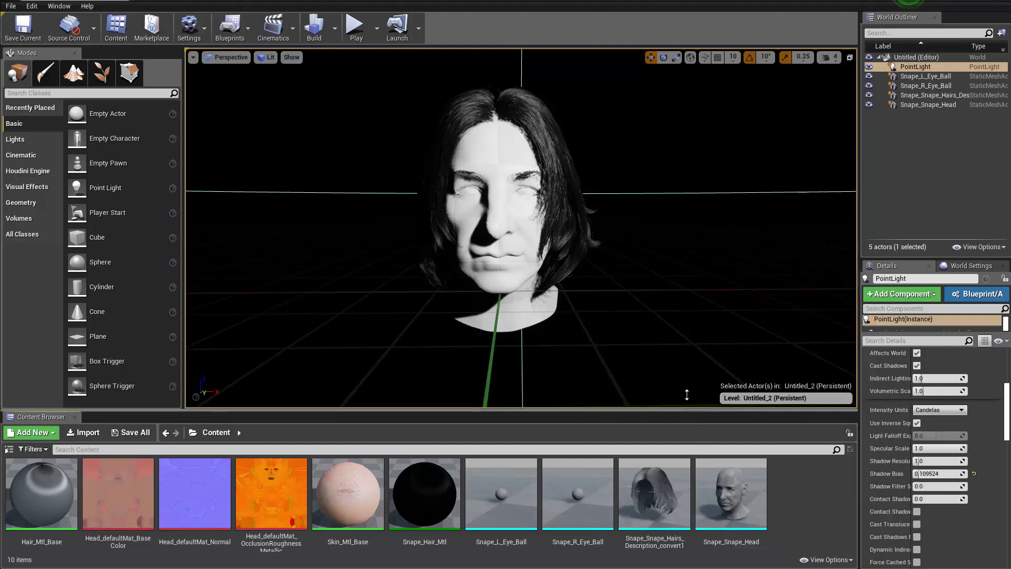
{"action": "left_click_drag", "start_coordinate": [689, 413], "coordinate": [684, 253]}
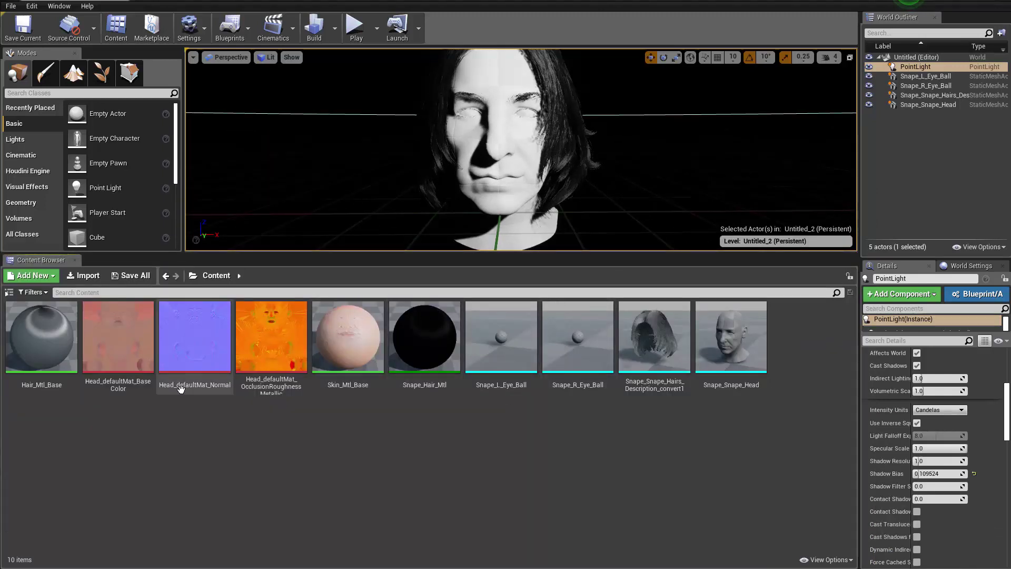
{"action": "right_click", "coordinate": [778, 312]}
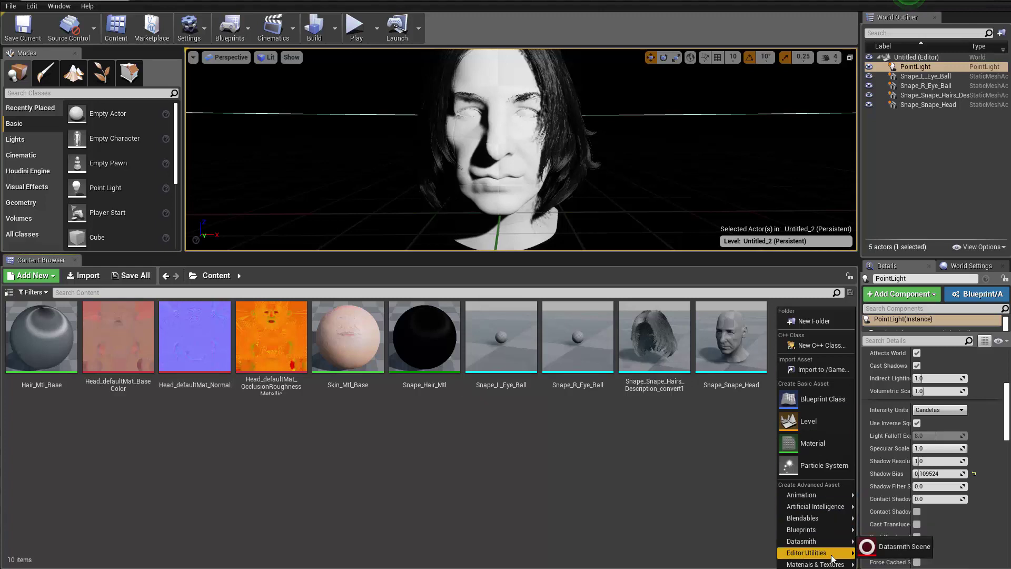
{"action": "mouse_move", "coordinate": [835, 565]}
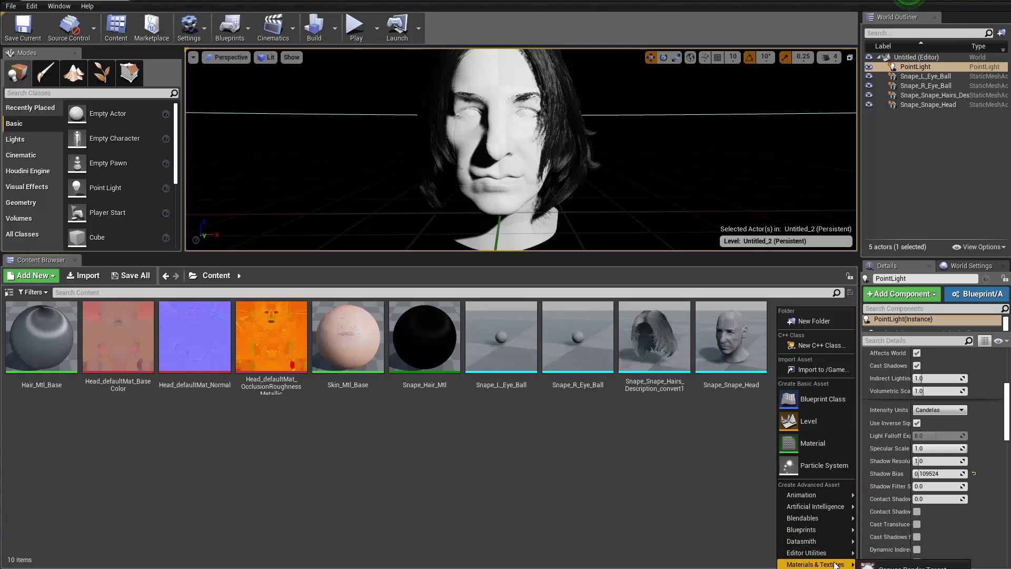
{"action": "left_click", "coordinate": [587, 452]}
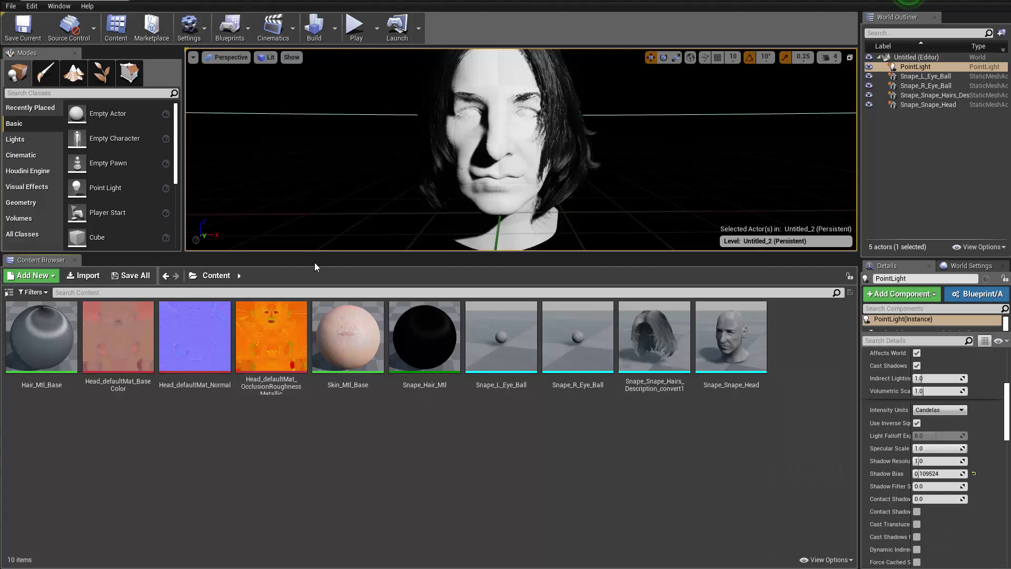
Step: Dock the Content Browser above the viewport and shrink its asset thumbnails
{"action": "left_click_drag", "start_coordinate": [42, 260], "coordinate": [372, 79]}
{"action": "right_click", "coordinate": [397, 232]}
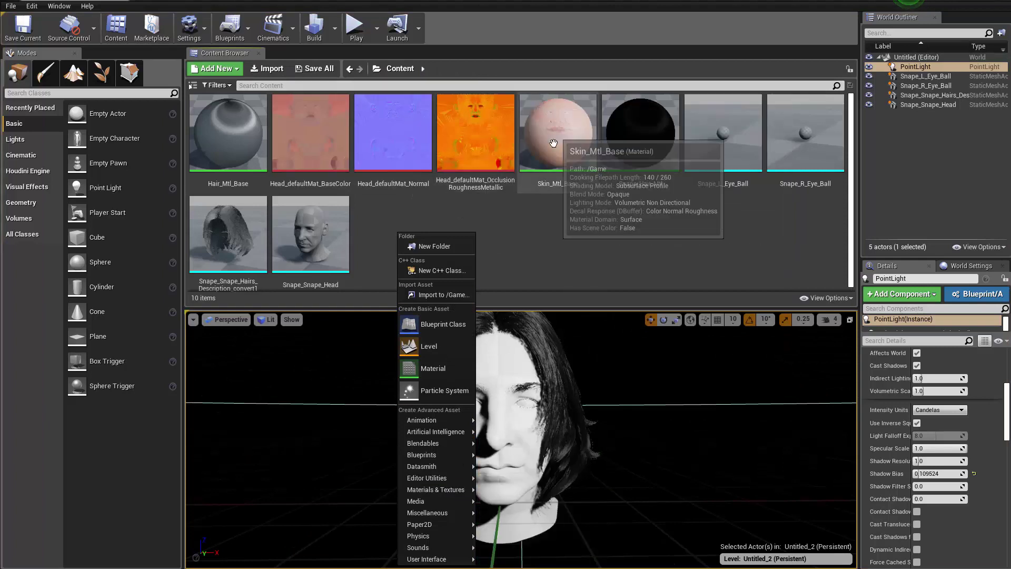
{"action": "scroll", "coordinate": [619, 170], "scroll_direction": "down", "scroll_amount": 3, "text": "ctrl"}
Step: Create a Subsurface Profile asset in the Content folder, name it Skin_SSS_Profile, and enlarge the asset thumbnails
{"action": "right_click", "coordinate": [486, 96]}
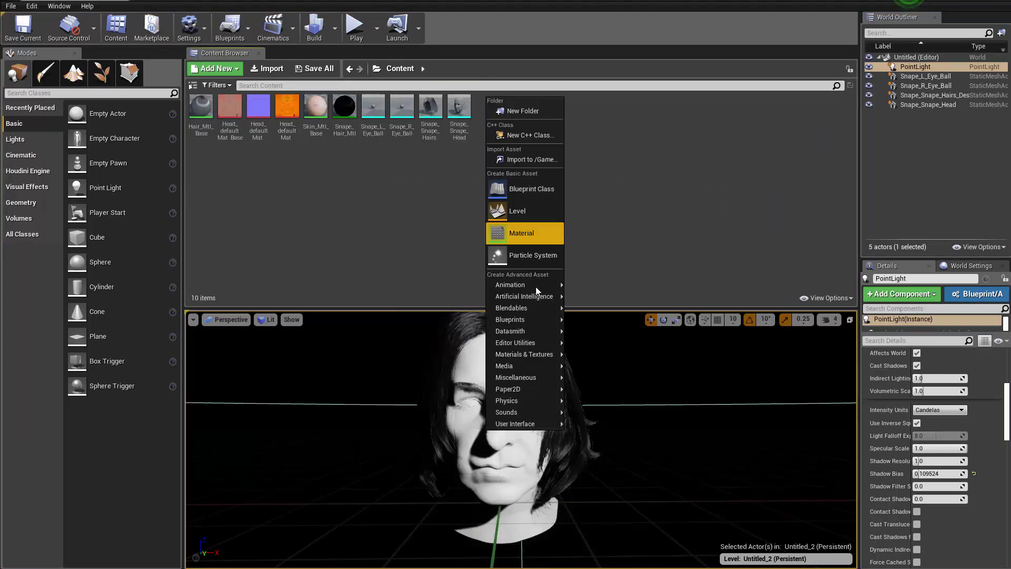
{"action": "mouse_move", "coordinate": [529, 353]}
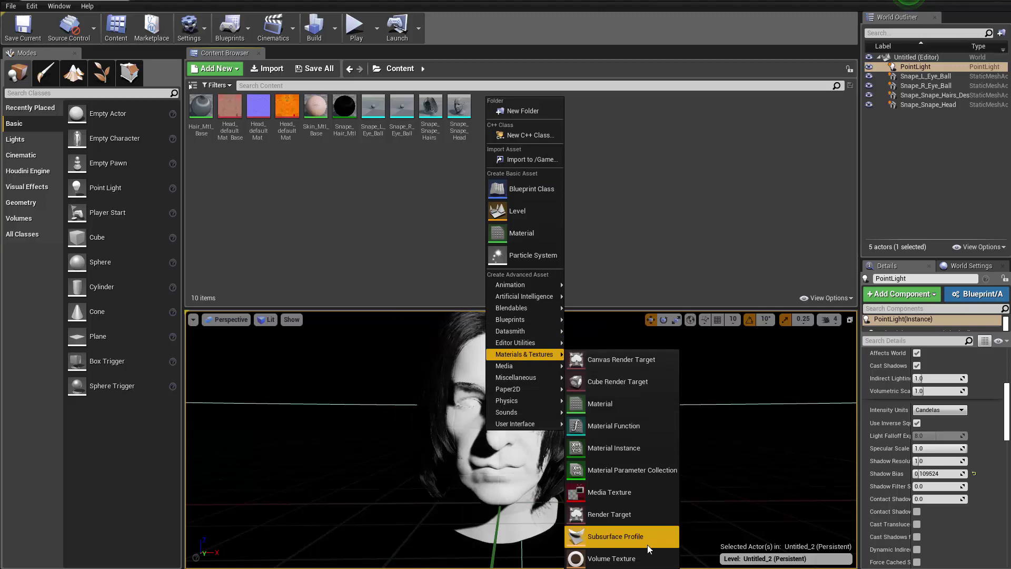
{"action": "left_click", "coordinate": [627, 536]}
{"action": "scroll", "coordinate": [595, 227], "scroll_direction": "up", "scroll_amount": 3, "text": "ctrl"}
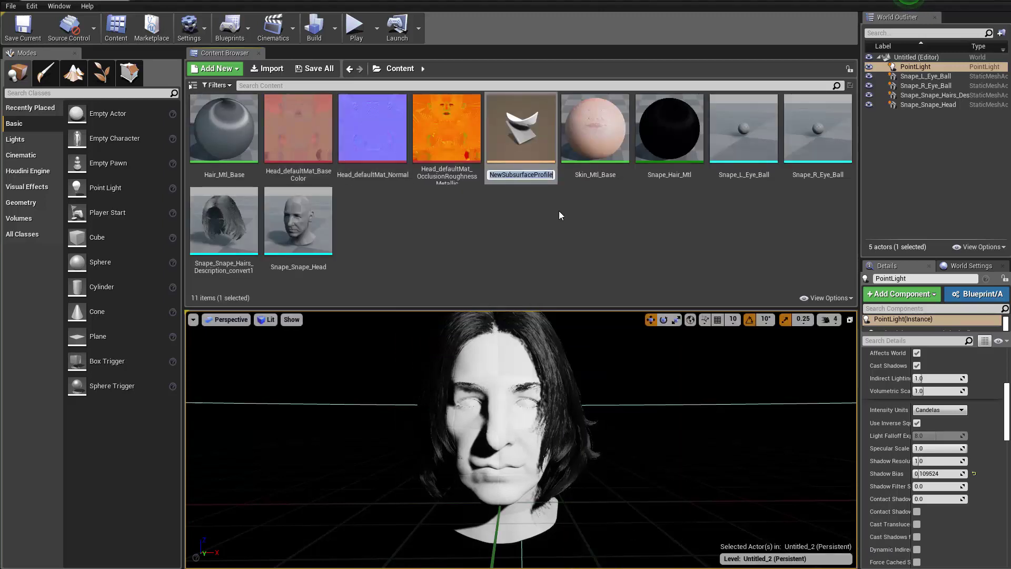
{"action": "type", "text": "Skin_"}
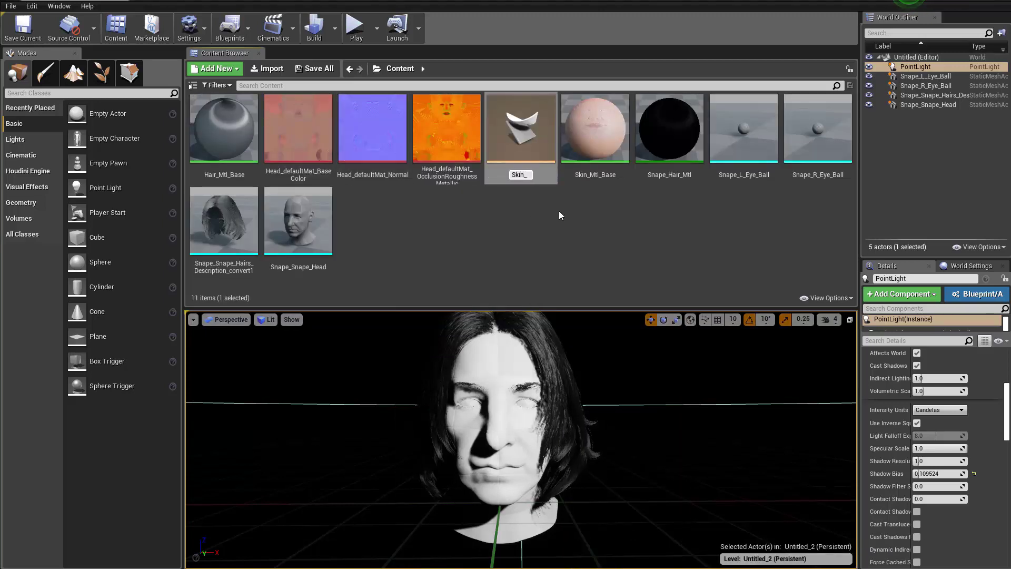
{"action": "type", "text": "SSS_Profile"}
{"action": "key", "text": "Return"}
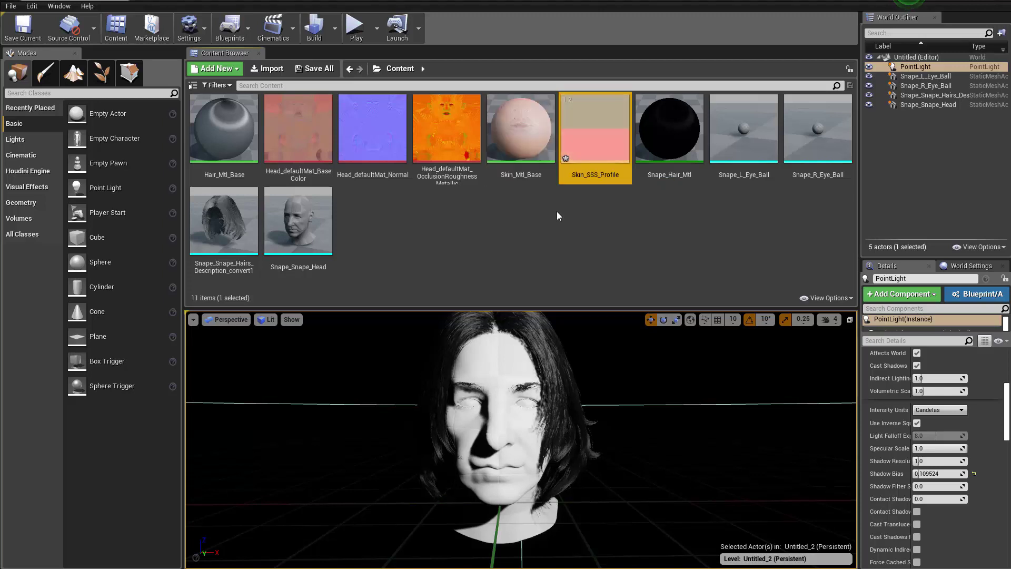
{"action": "left_click", "coordinate": [557, 216]}
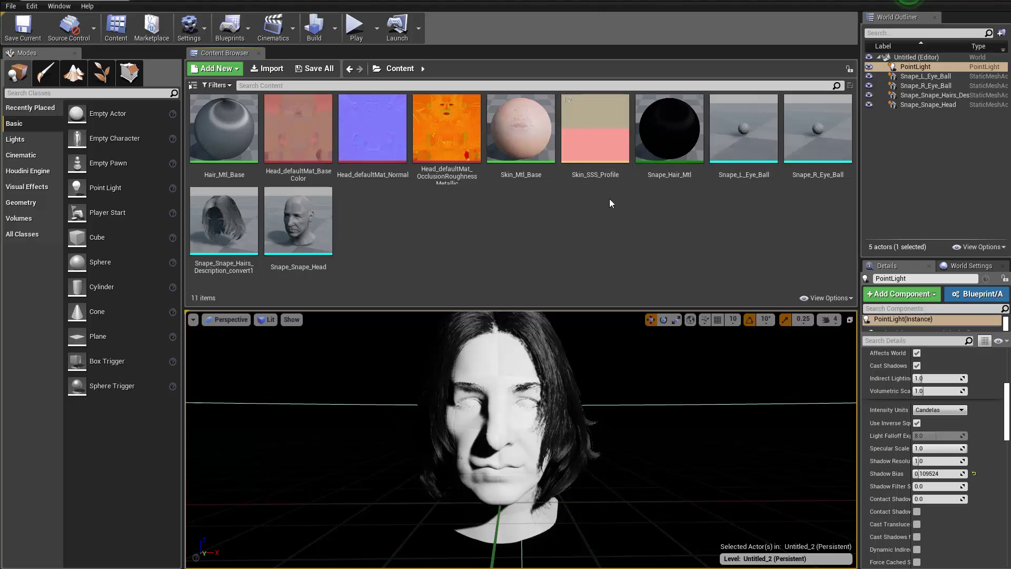
Step: Create a material instance from Skin_Mtl_Base and name it Skin_Mtl_Inst
{"action": "right_click", "coordinate": [520, 138]}
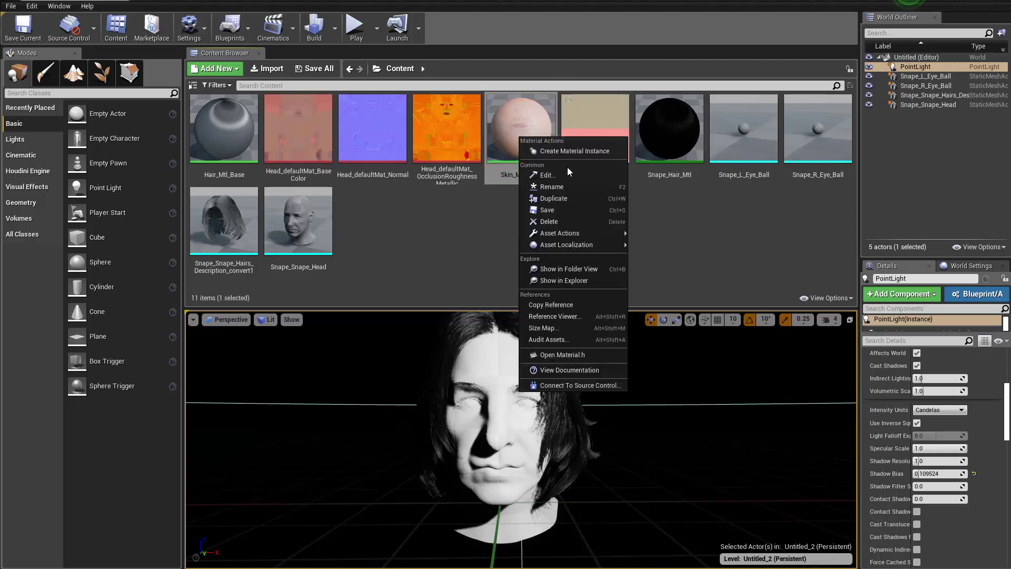
{"action": "left_click", "coordinate": [571, 151]}
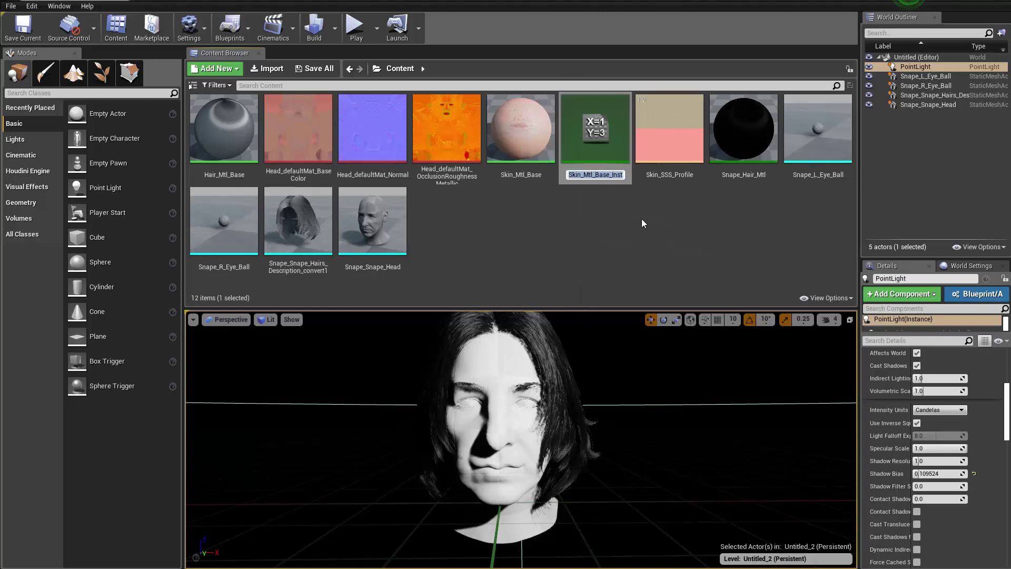
{"action": "key", "text": "Return"}
{"action": "key", "text": "BackSpace"}
{"action": "key", "text": "BackSpace"}
{"action": "key", "text": "BackSpace"}
{"action": "key", "text": "BackSpace"}
{"action": "key", "text": "BackSpace"}
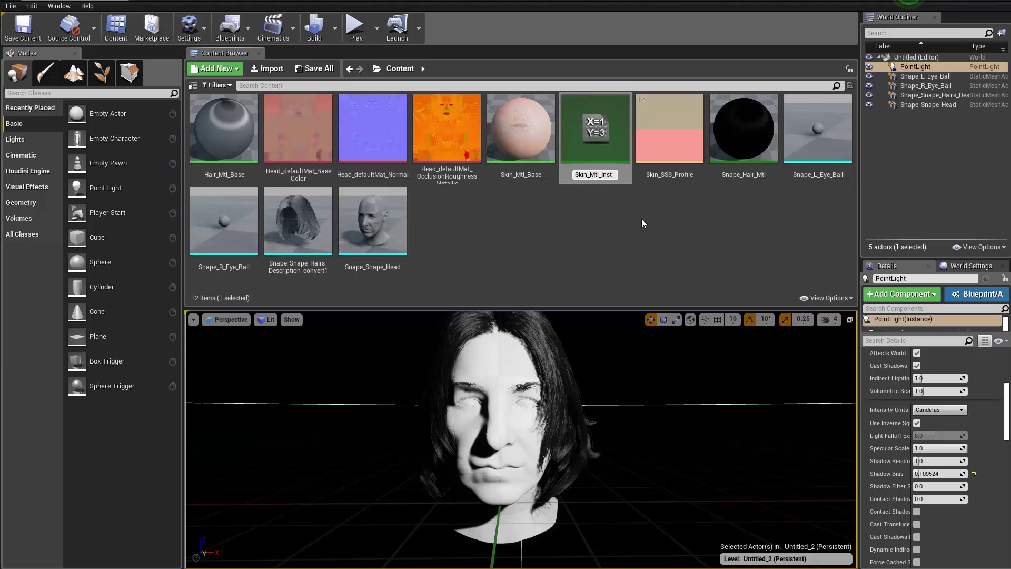
{"action": "key", "text": "Return"}
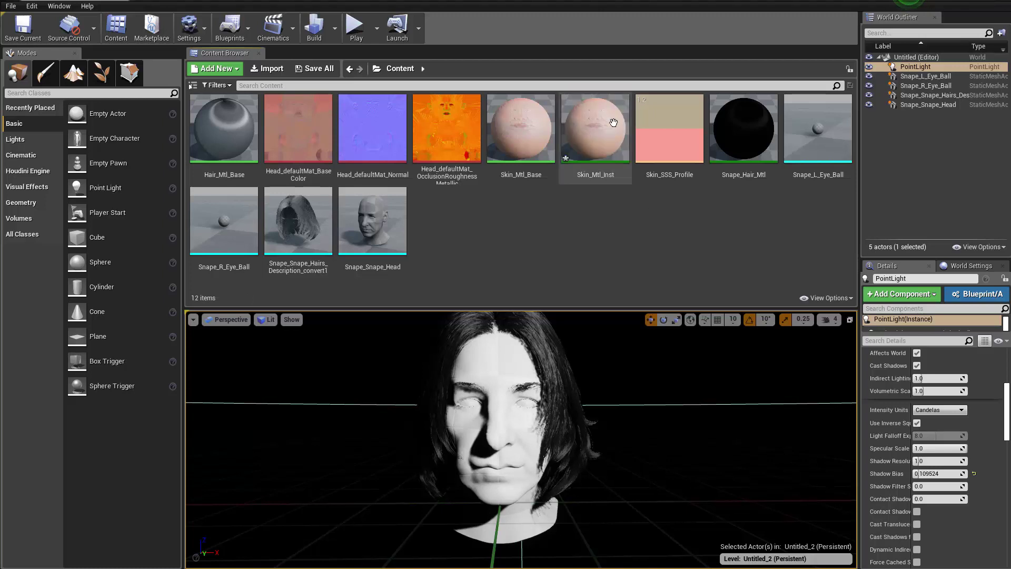
Step: Apply Skin_Mtl_Inst to the Snape head in the viewport
{"action": "left_click_drag", "start_coordinate": [595, 131], "coordinate": [503, 391]}
{"action": "mouse_move", "coordinate": [529, 418]}
{"action": "right_mouse_down"}
{"action": "mouse_move", "coordinate": [522, 395]}
{"action": "mouse_move", "coordinate": [485, 418]}
{"action": "mouse_move", "coordinate": [514, 418]}
{"action": "right_mouse_up"}
{"action": "left_click", "coordinate": [589, 248]}
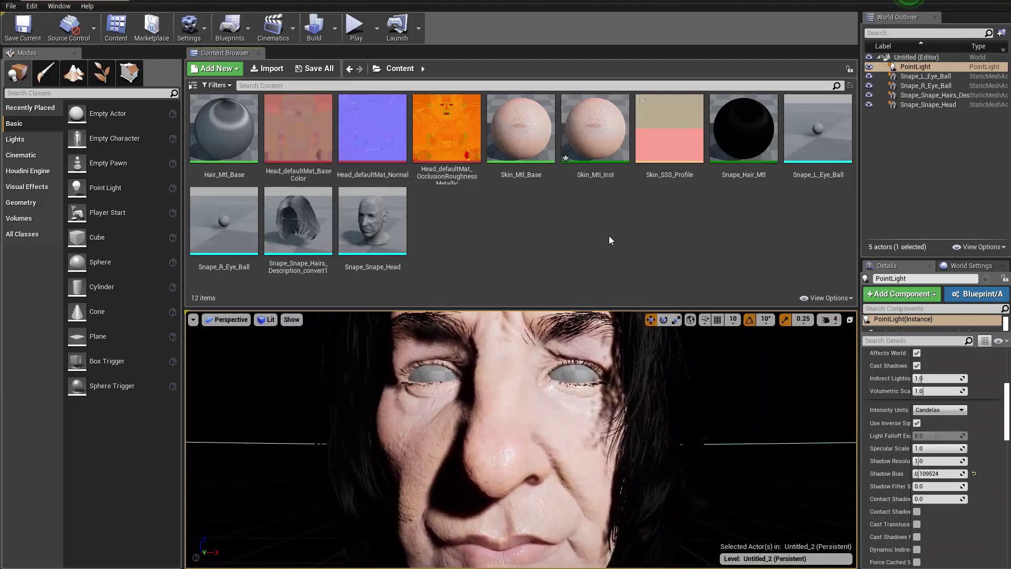
Step: Assign Skin_SSS_Profile as the Subsurface Profile of Skin_Mtl_Inst and close the instance editor
{"action": "double_click", "coordinate": [593, 129]}
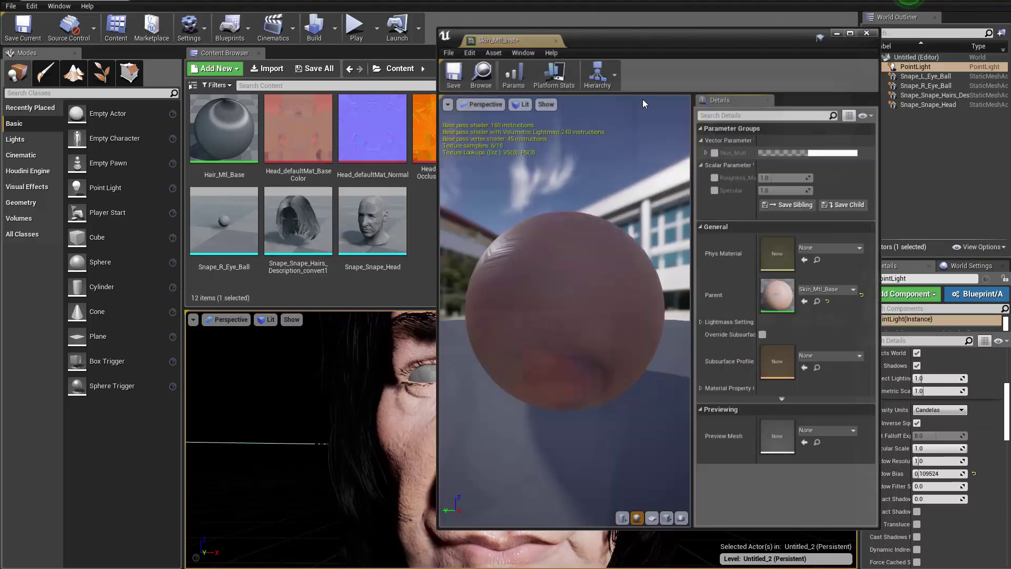
{"action": "left_click_drag", "start_coordinate": [649, 42], "coordinate": [478, 53]}
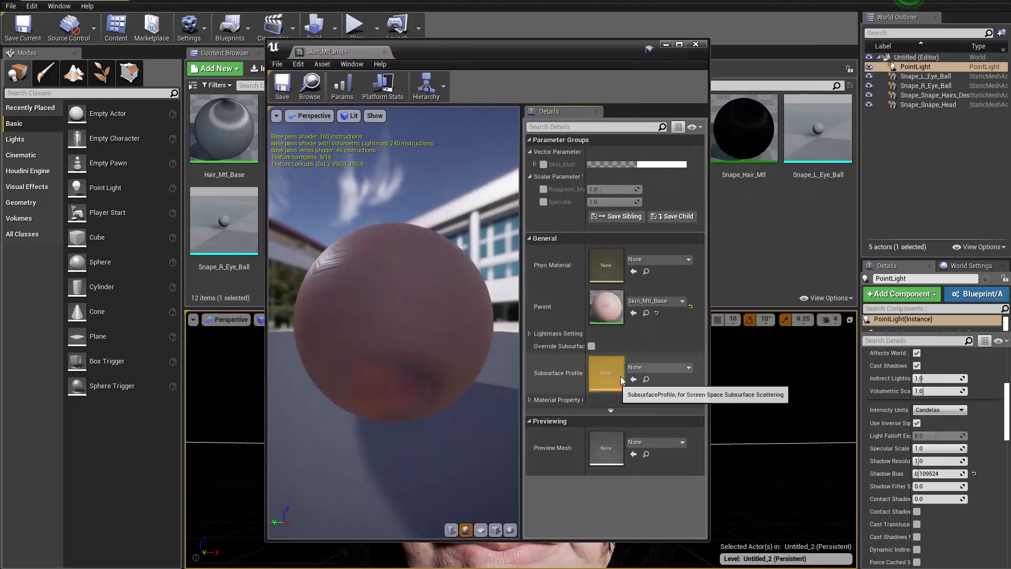
{"action": "left_click_drag", "start_coordinate": [603, 50], "coordinate": [475, 54]}
{"action": "left_click_drag", "start_coordinate": [669, 132], "coordinate": [479, 377]}
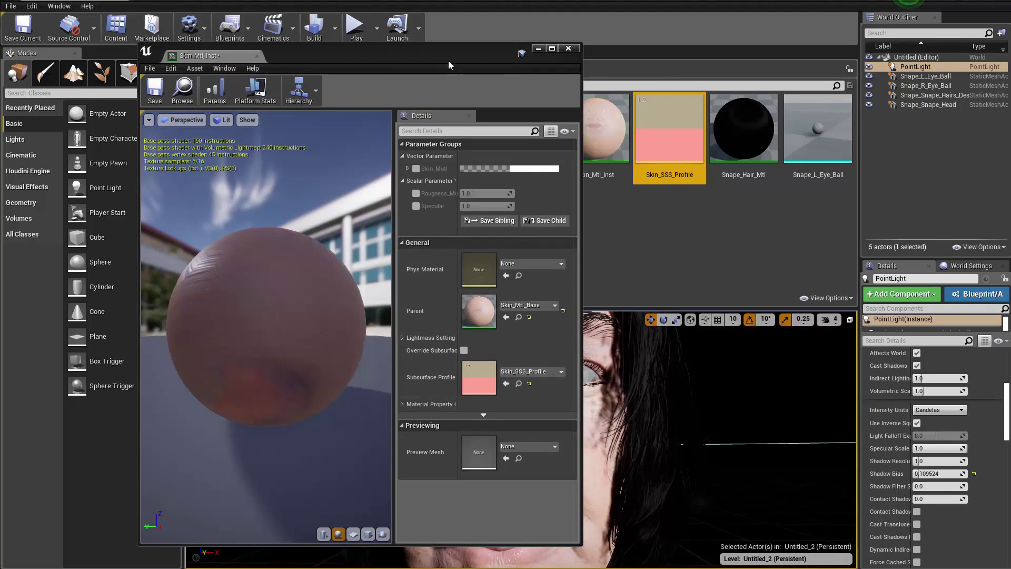
{"action": "left_click_drag", "start_coordinate": [449, 62], "coordinate": [571, 84]}
{"action": "left_click", "coordinate": [706, 67]}
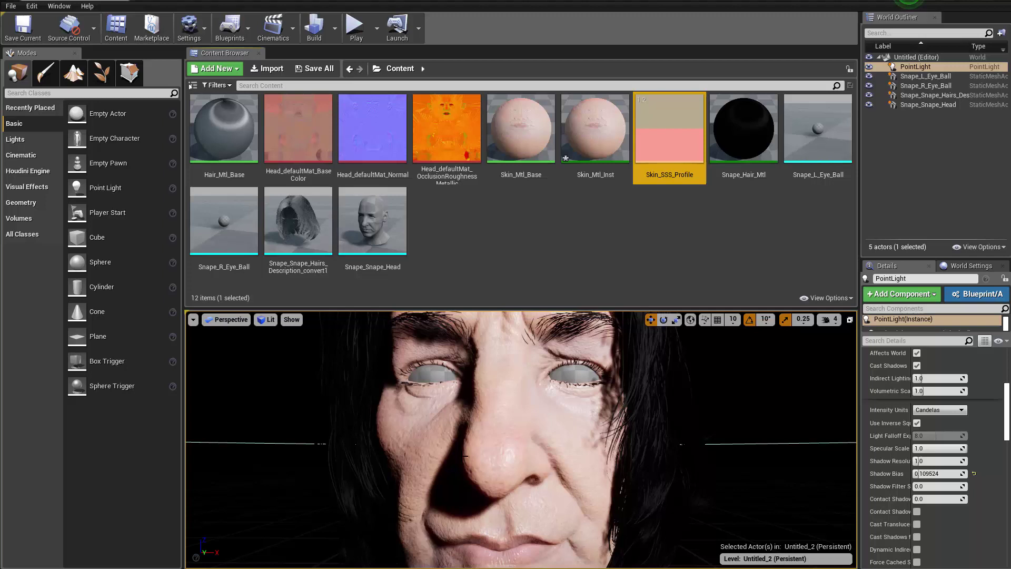
Step: Inspect the face's skin shading up close, then open Skin_SSS_Profile for editing with its window moved clear of the face
{"action": "right_click_drag", "start_coordinate": [498, 478], "coordinate": [498, 440]}
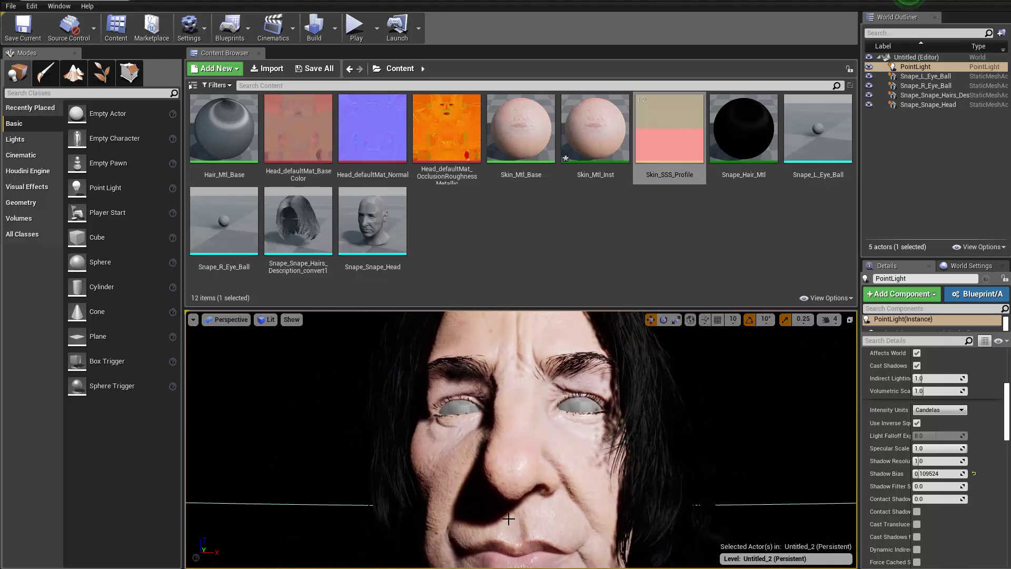
{"action": "right_click_drag", "start_coordinate": [508, 533], "coordinate": [505, 548]}
{"action": "scroll", "coordinate": [576, 501], "scroll_direction": "up", "scroll_amount": 5}
{"action": "scroll", "coordinate": [575, 501], "scroll_direction": "down", "scroll_amount": 5}
{"action": "scroll", "coordinate": [537, 475], "scroll_direction": "up", "scroll_amount": 3}
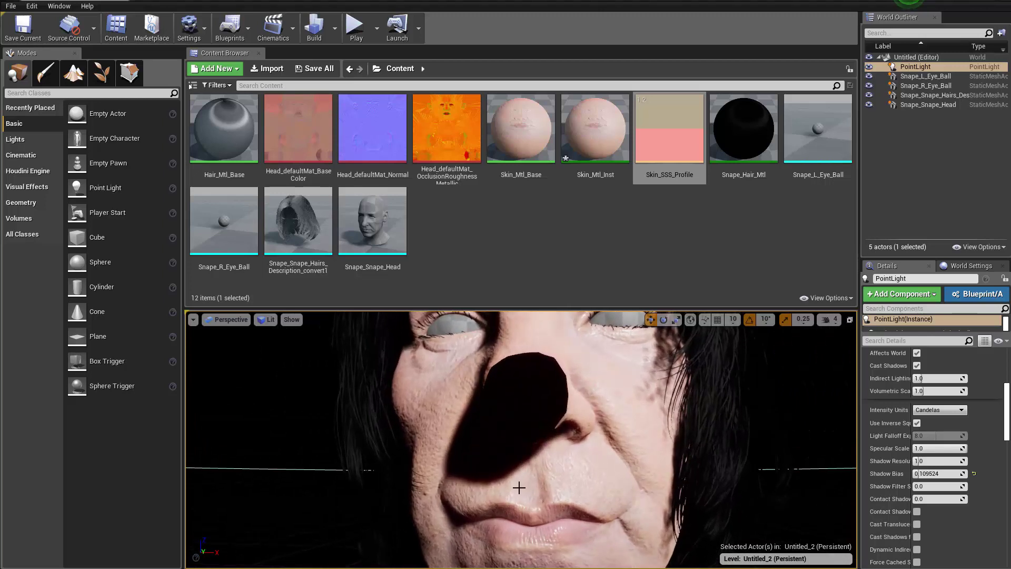
{"action": "double_click", "coordinate": [682, 136]}
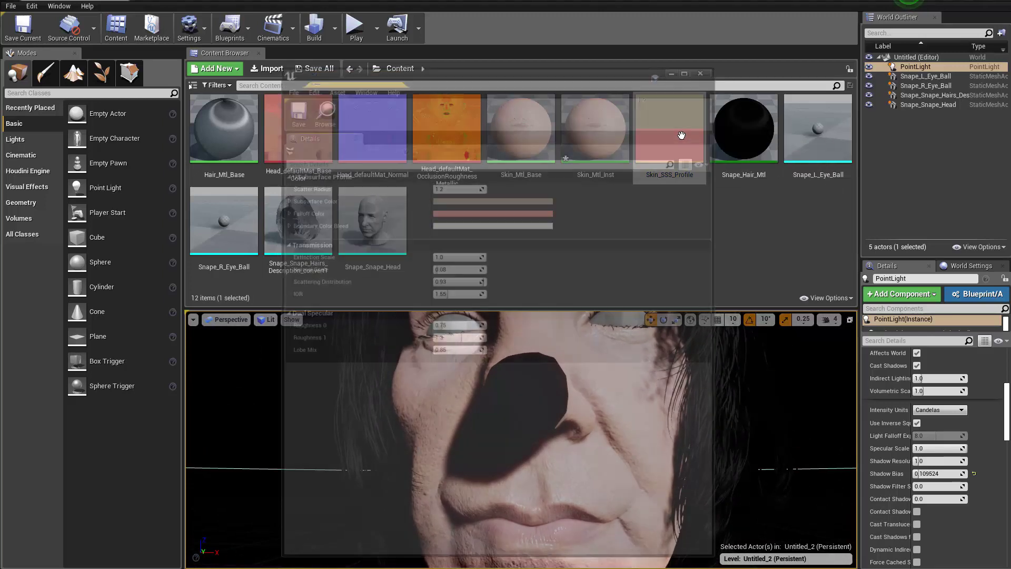
{"action": "left_click_drag", "start_coordinate": [580, 72], "coordinate": [884, 34]}
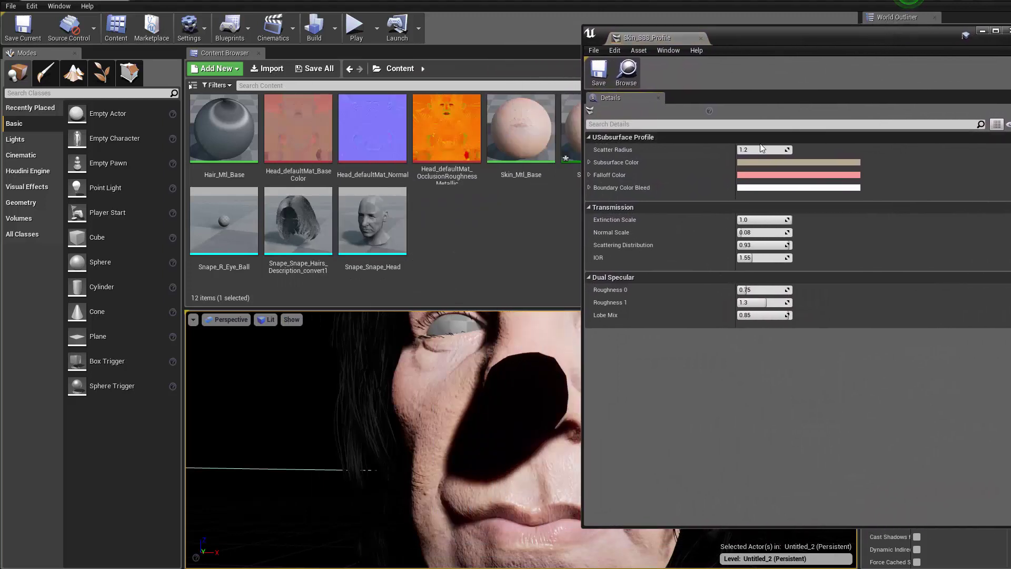
Step: Test the profile's Scatter Radius at about 46.67 and at 0.1, ending on about 10.6
{"action": "mouse_move", "coordinate": [760, 148]}
{"action": "left_mouse_down"}
{"action": "mouse_move", "coordinate": [806, 148]}
{"action": "mouse_move", "coordinate": [761, 150]}
{"action": "left_mouse_up"}
{"action": "right_click_drag", "start_coordinate": [516, 400], "coordinate": [463, 400], "text": "alt"}
{"action": "left_click_drag", "start_coordinate": [763, 150], "coordinate": [806, 150]}
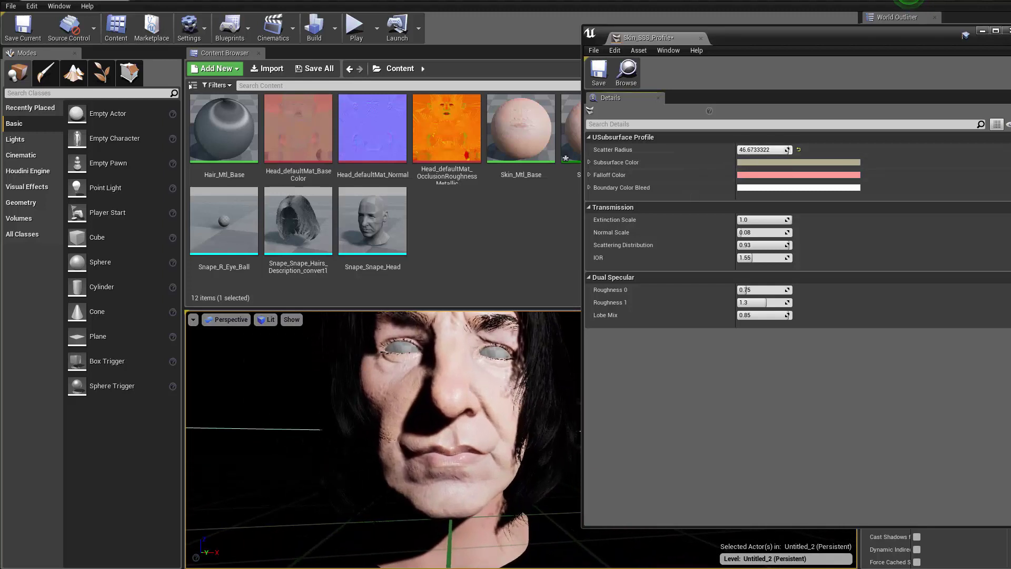
{"action": "left_click", "coordinate": [763, 150]}
{"action": "type", "text": "0.1"}
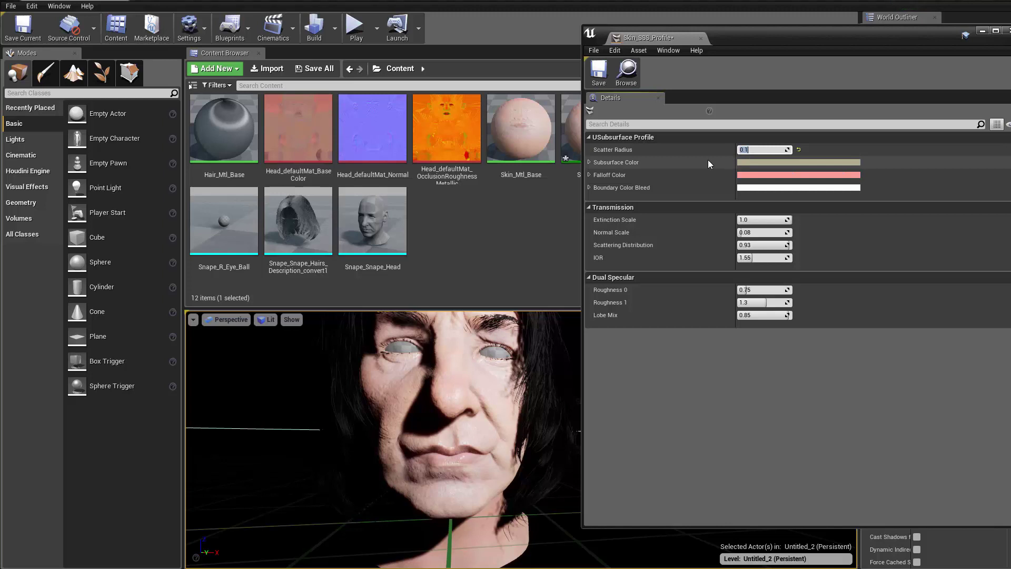
{"action": "left_click", "coordinate": [741, 149]}
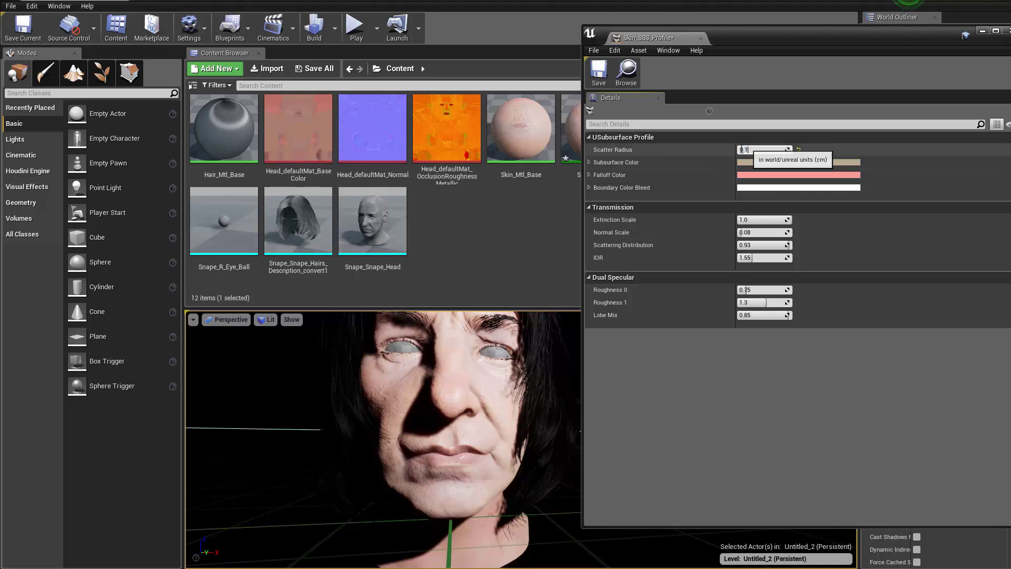
{"action": "left_click_drag", "start_coordinate": [745, 149], "coordinate": [767, 149]}
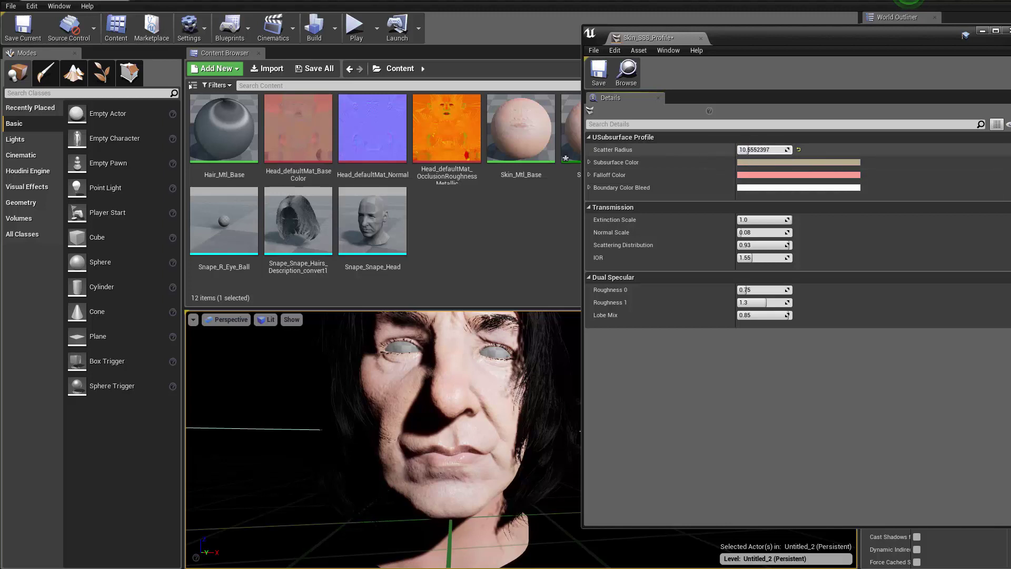
Step: Assign Skin_SSS_Profile as the Subsurface Profile of Skin_Mtl_Base, then apply and save the material
{"action": "double_click", "coordinate": [521, 138]}
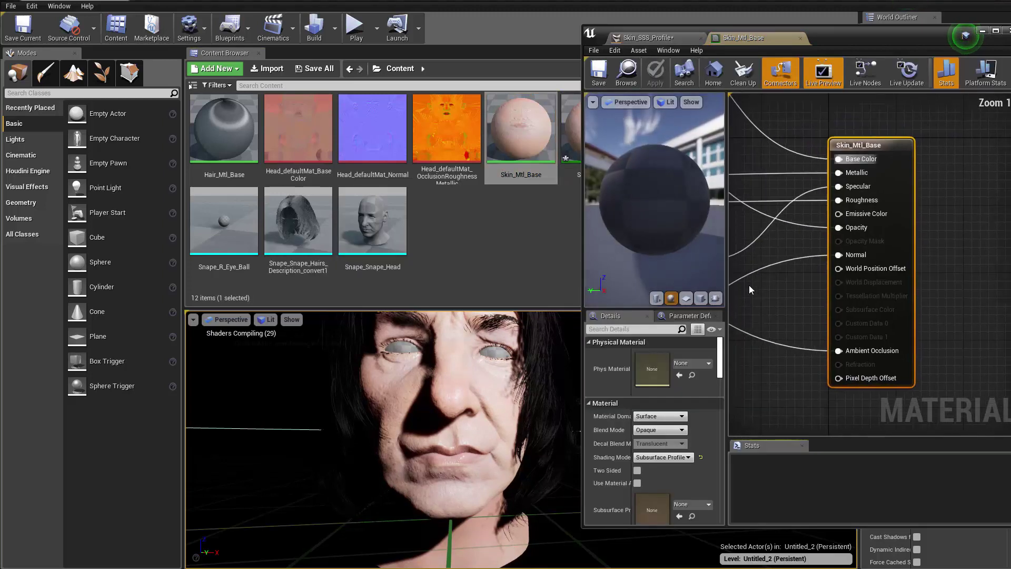
{"action": "right_click_drag", "start_coordinate": [779, 318], "coordinate": [858, 289]}
{"action": "left_click", "coordinate": [696, 504]}
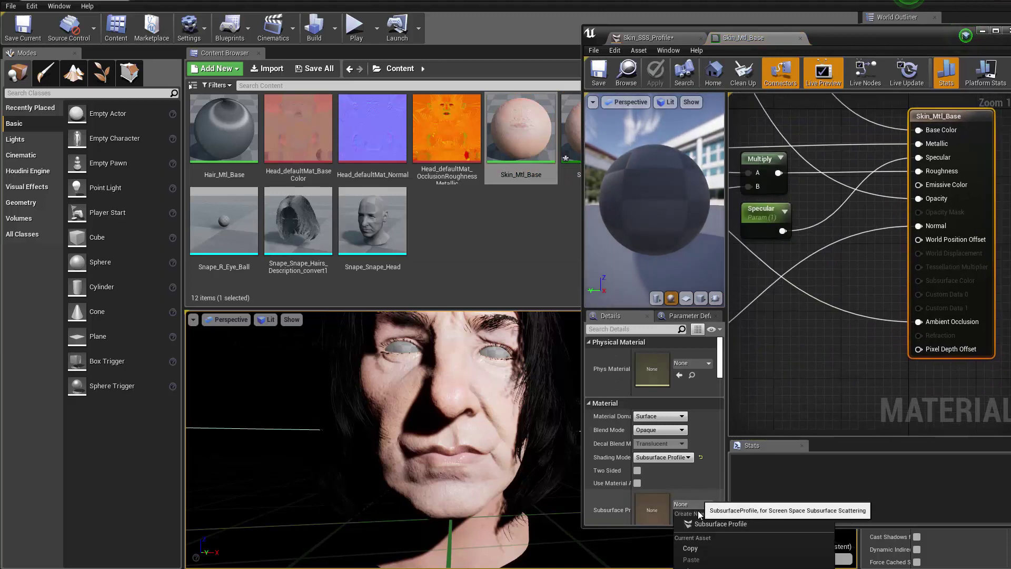
{"action": "left_click", "coordinate": [738, 567]}
{"action": "left_click_drag", "start_coordinate": [737, 29], "coordinate": [634, 0]}
{"action": "left_click", "coordinate": [552, 34]}
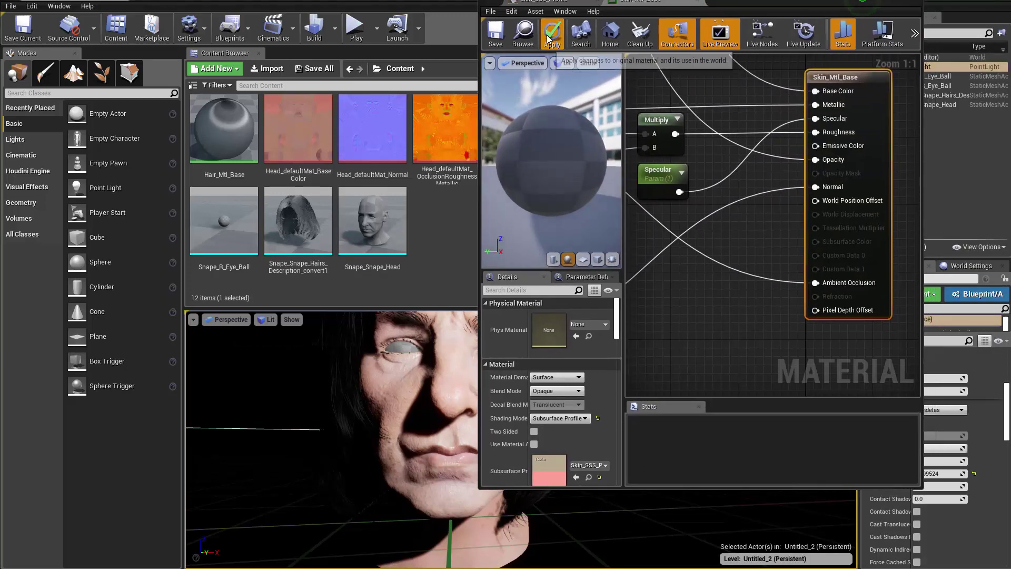
{"action": "left_click", "coordinate": [495, 34]}
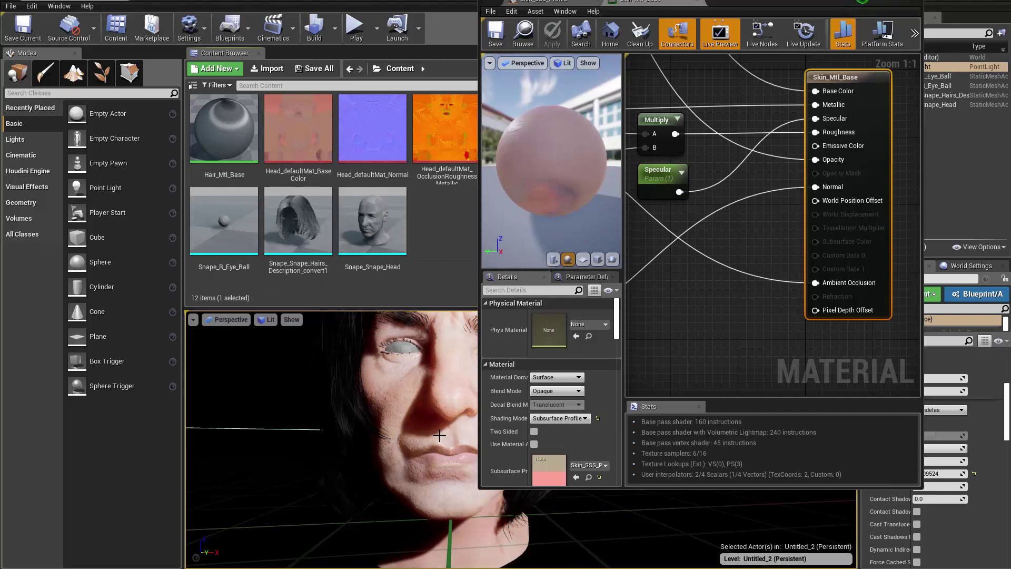
Step: Test Skin_SSS_Profile's Scatter Radius at about 2.0 and 5.33, ending on about 3.43
{"action": "right_click_drag", "start_coordinate": [395, 407], "coordinate": [419, 415]}
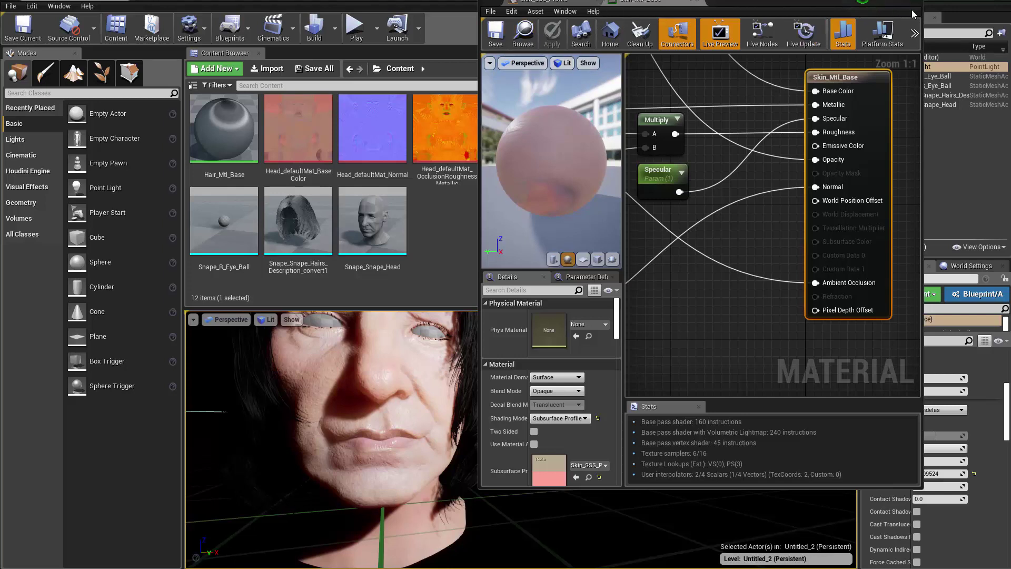
{"action": "left_click", "coordinate": [543, 2]}
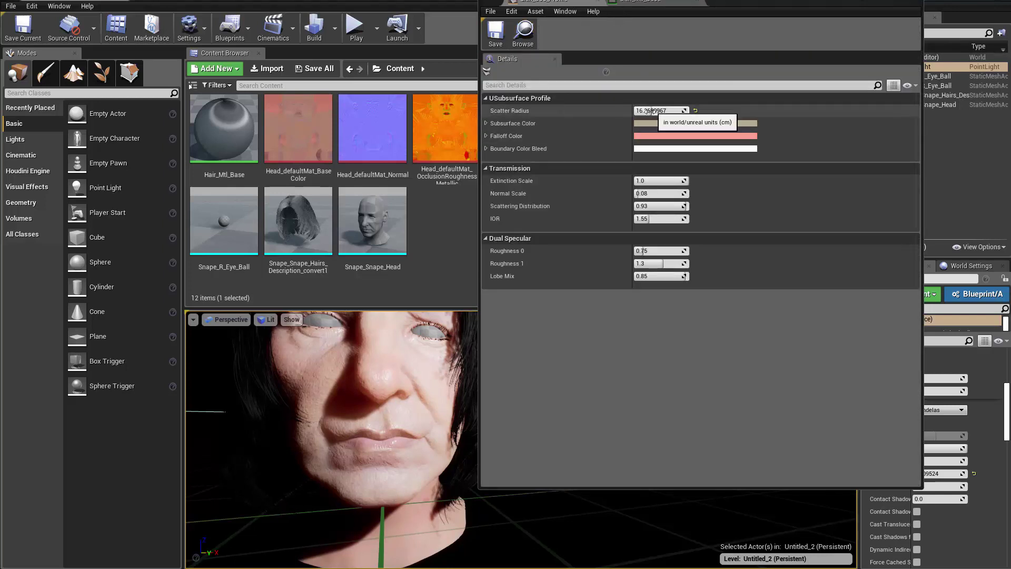
{"action": "left_click_drag", "start_coordinate": [649, 111], "coordinate": [643, 111]}
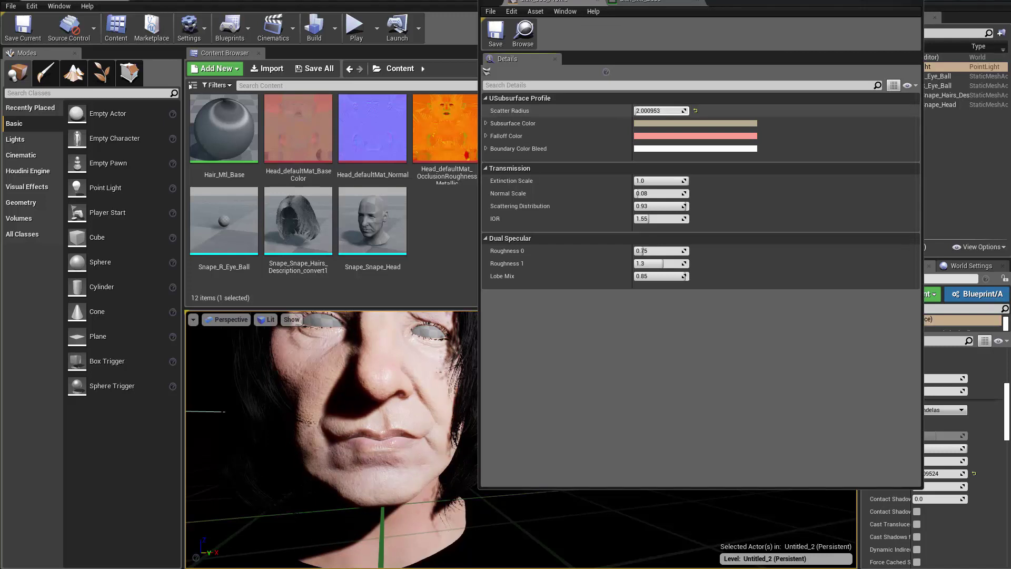
{"action": "mouse_move", "coordinate": [387, 401]}
{"action": "left_mouse_down", "text": "alt"}
{"action": "mouse_move", "coordinate": [342, 393]}
{"action": "mouse_move", "coordinate": [321, 405]}
{"action": "mouse_move", "coordinate": [400, 395]}
{"action": "left_mouse_up", "text": "alt"}
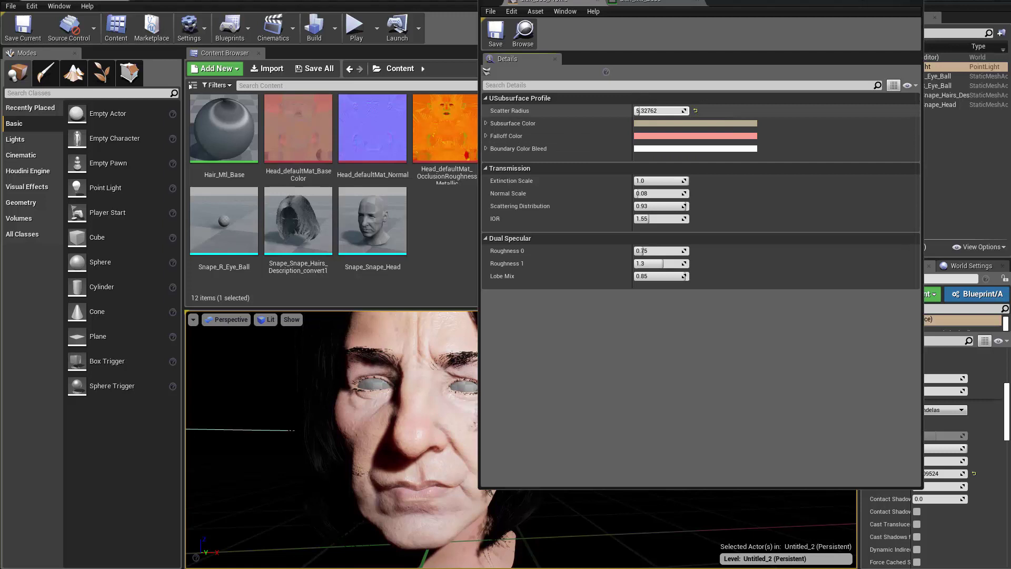
{"action": "left_click_drag", "start_coordinate": [638, 111], "coordinate": [643, 111]}
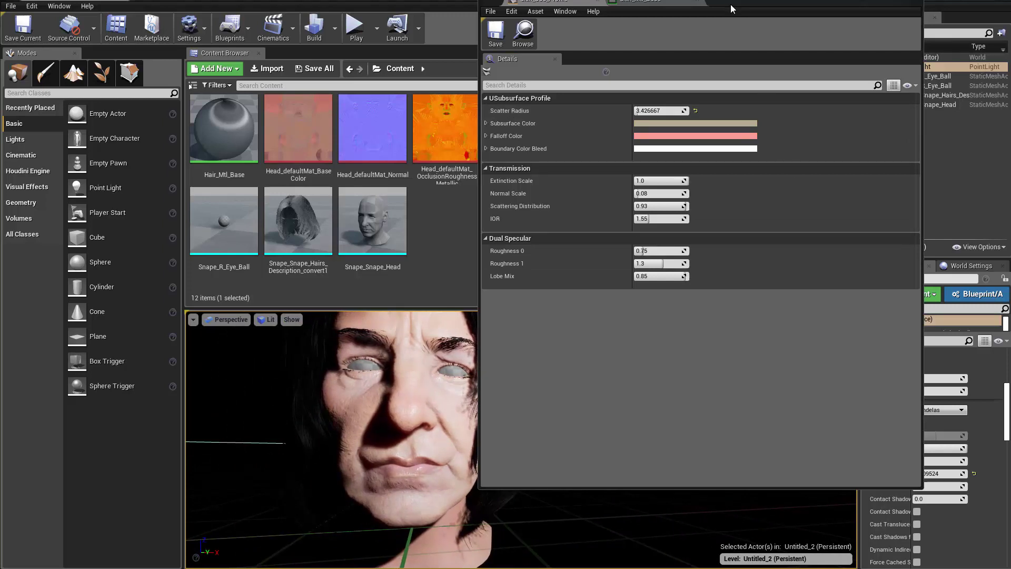
Step: Move the asset editor window clear of the face and dock the Content Browser beneath the level viewport
{"action": "left_click_drag", "start_coordinate": [731, 4], "coordinate": [798, 24]}
{"action": "left_click", "coordinate": [694, 16]}
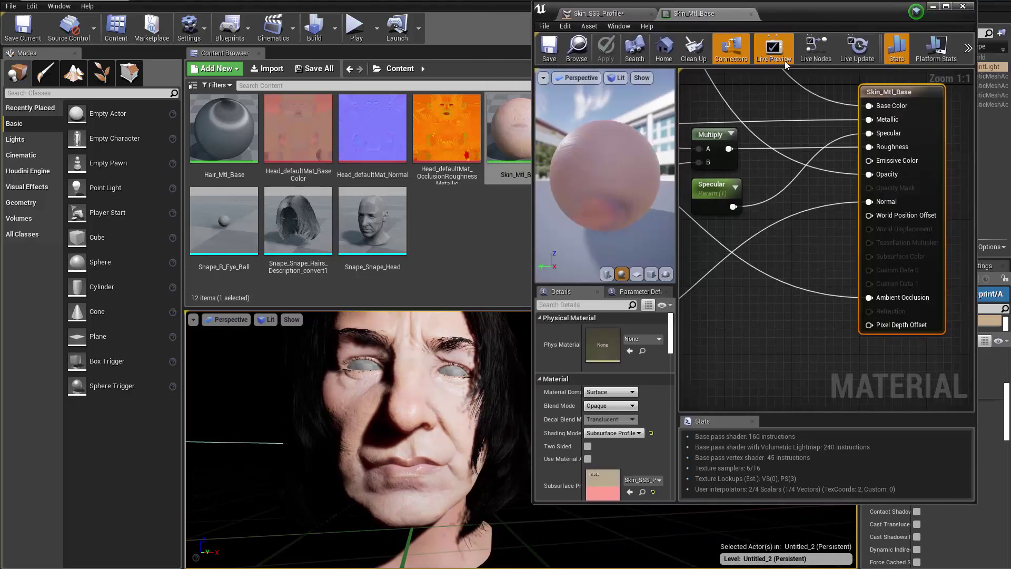
{"action": "left_click_drag", "start_coordinate": [221, 54], "coordinate": [376, 427]}
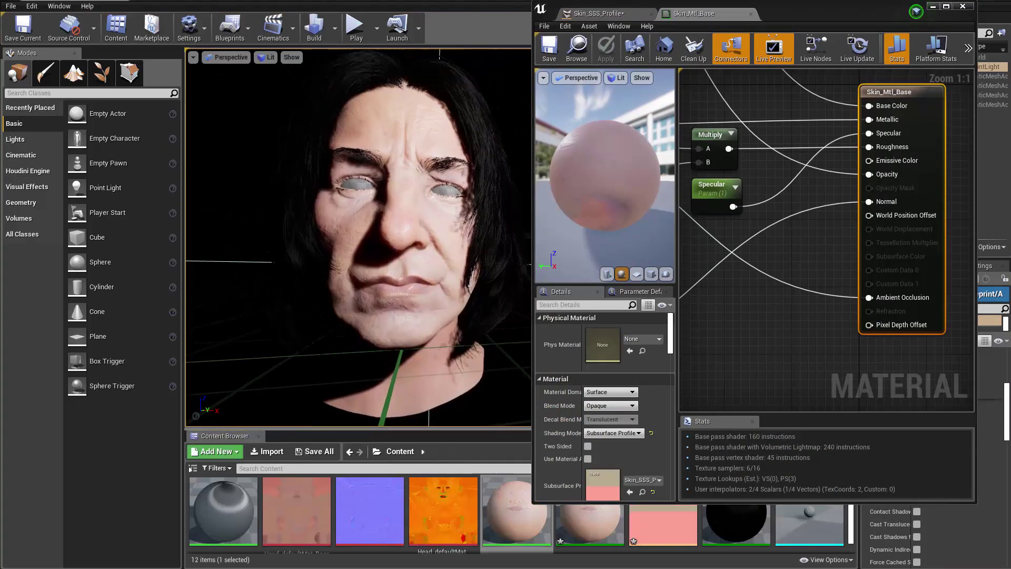
{"action": "right_click_drag", "start_coordinate": [375, 316], "coordinate": [364, 350]}
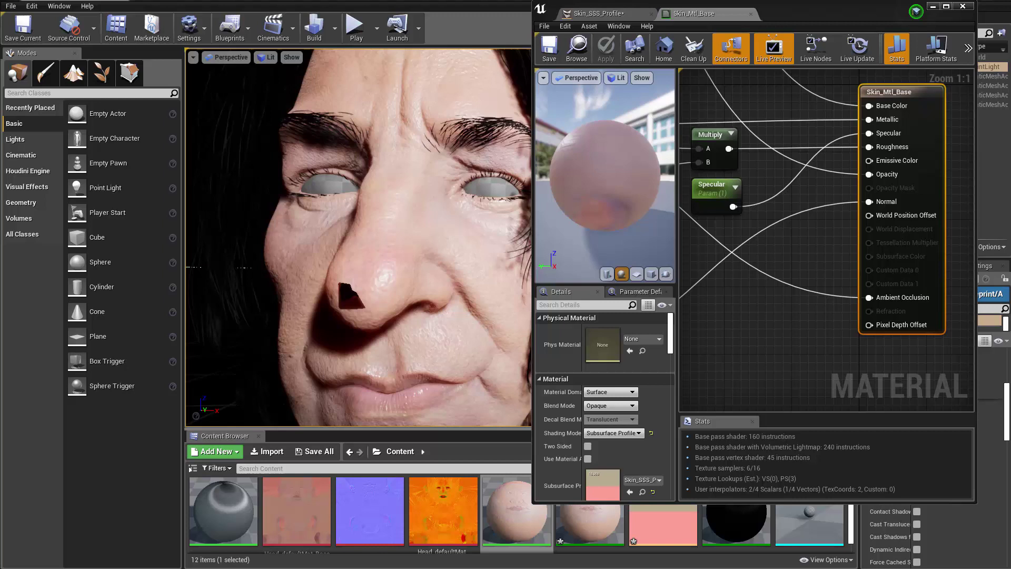
{"action": "mouse_move", "coordinate": [416, 256]}
{"action": "right_mouse_down"}
{"action": "mouse_move", "coordinate": [416, 232]}
{"action": "mouse_move", "coordinate": [435, 250]}
{"action": "right_mouse_up"}
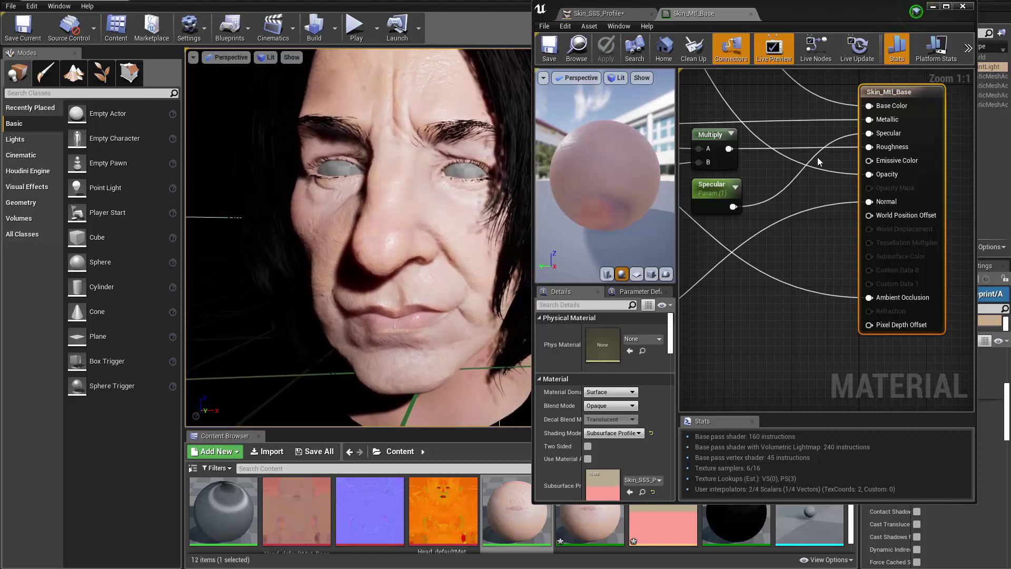
Step: Open Skin_Mtl_Inst and override Specular to about 0.59 and the roughness multiplier to about 1.19
{"action": "left_click", "coordinate": [962, 6]}
{"action": "double_click", "coordinate": [590, 511]}
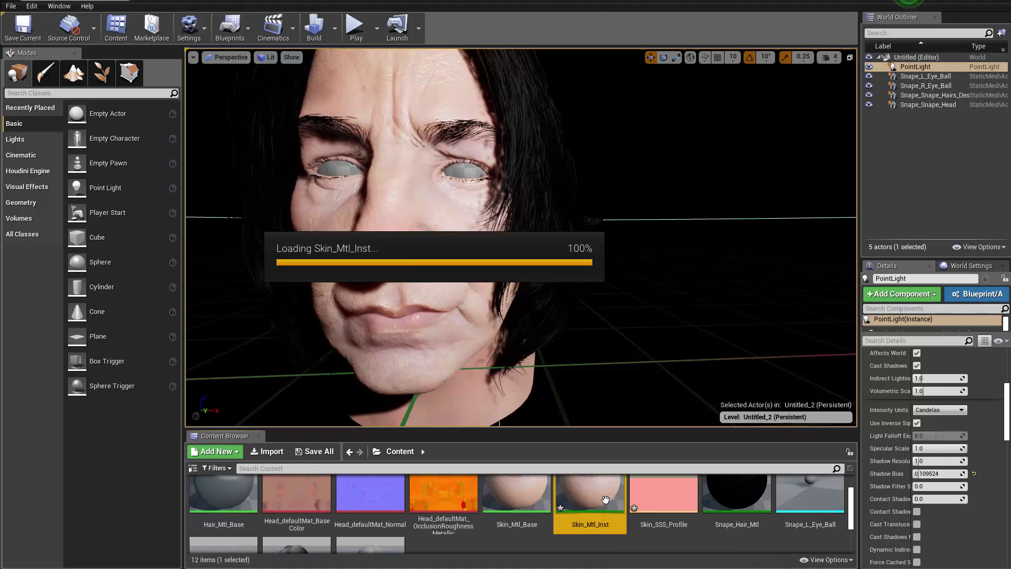
{"action": "left_click", "coordinate": [812, 164]}
{"action": "left_click", "coordinate": [811, 151]}
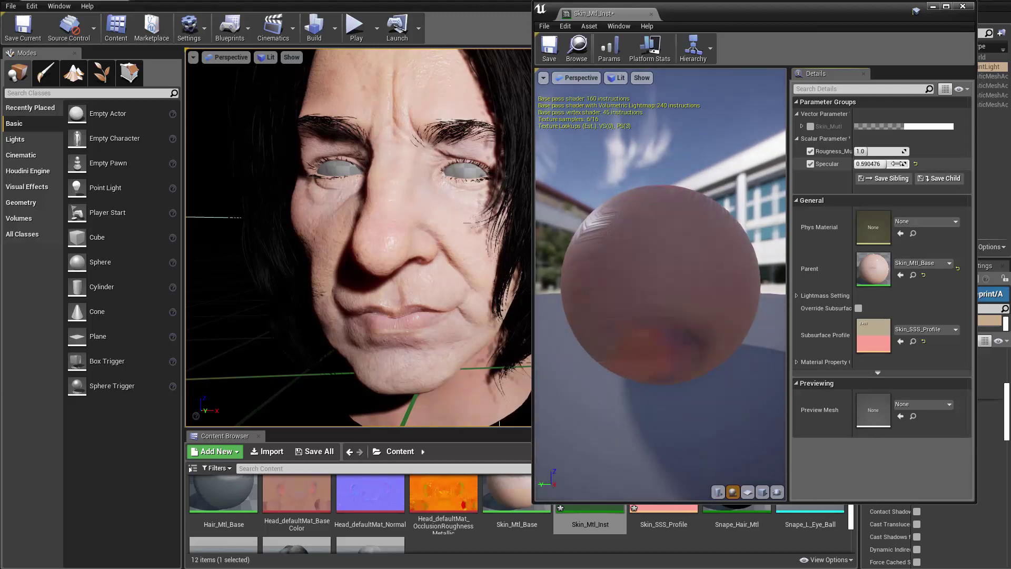
{"action": "mouse_move", "coordinate": [869, 151]}
{"action": "left_mouse_down"}
{"action": "mouse_move", "coordinate": [878, 152]}
{"action": "mouse_move", "coordinate": [870, 152]}
{"action": "left_mouse_up"}
{"action": "mouse_move", "coordinate": [400, 251]}
{"action": "right_mouse_down"}
{"action": "mouse_move", "coordinate": [416, 264]}
{"action": "mouse_move", "coordinate": [400, 252]}
{"action": "mouse_move", "coordinate": [417, 253]}
{"action": "mouse_move", "coordinate": [400, 256]}
{"action": "right_mouse_up"}
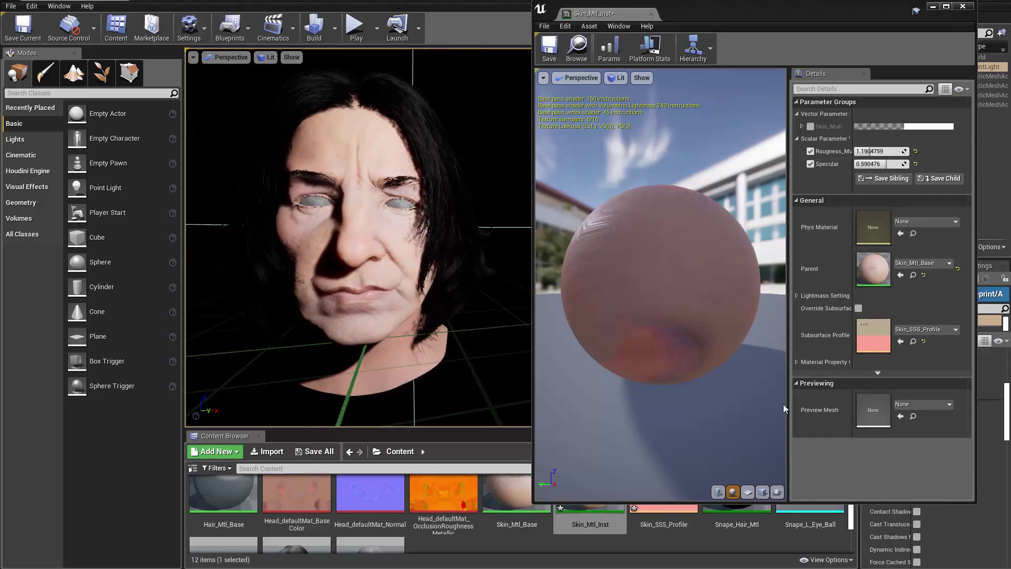
Step: Open Skin_SSS_Profile from the instance's Subsurface Profile and set its Scatter Radius to about 4.38
{"action": "double_click", "coordinate": [873, 335]}
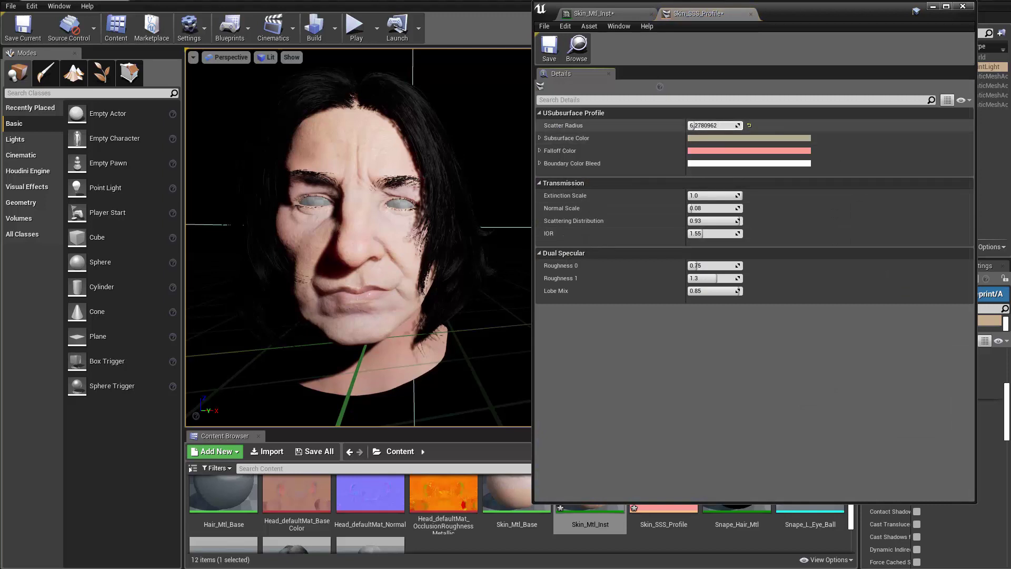
{"action": "scroll", "coordinate": [379, 240], "scroll_direction": "up", "scroll_amount": 8}
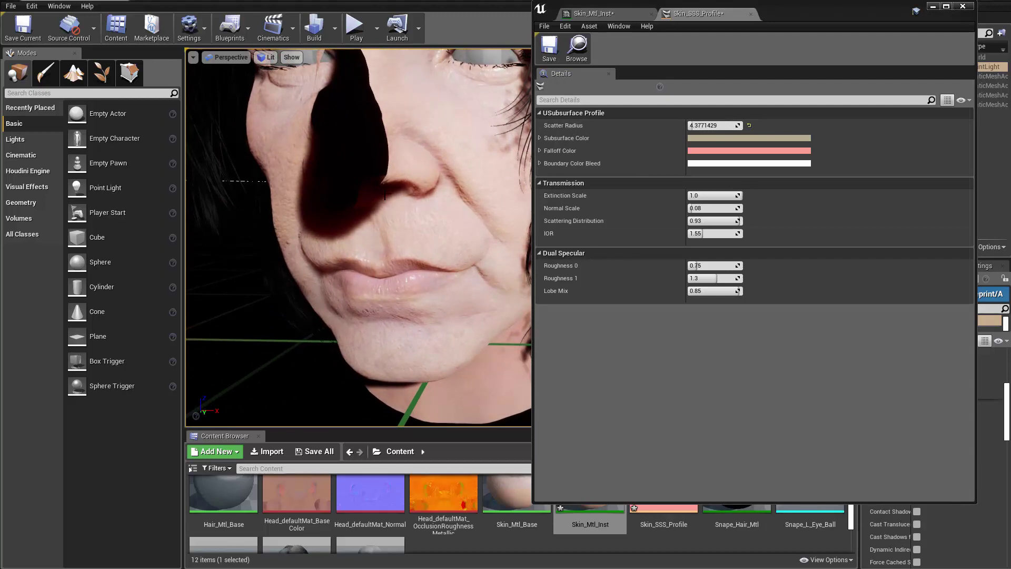
{"action": "scroll", "coordinate": [302, 237], "scroll_direction": "down", "scroll_amount": 8}
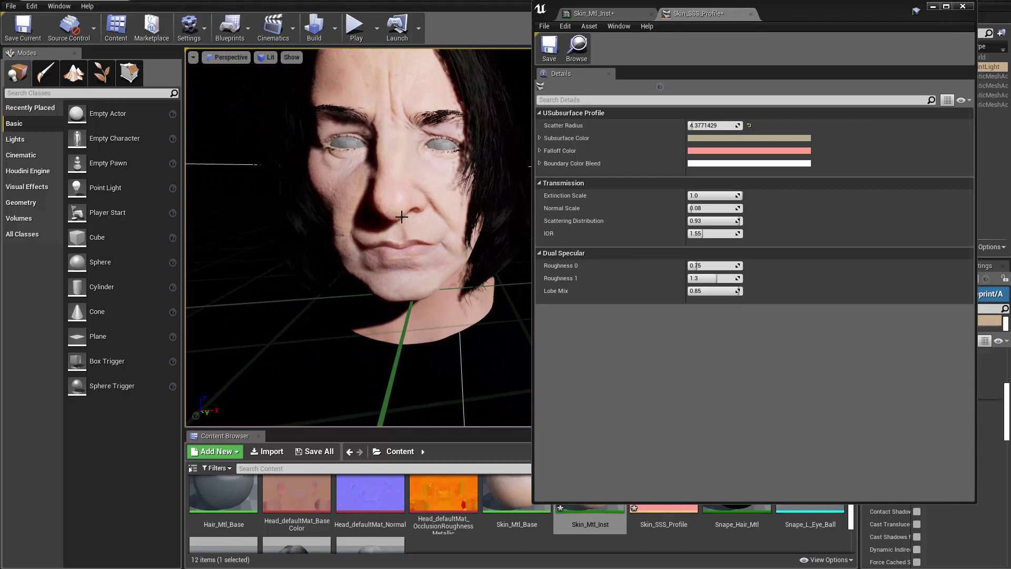
Step: Reposition the point light higher and to the side of the Snape head
{"action": "mouse_move", "coordinate": [390, 214]}
{"action": "left_mouse_down", "text": "alt"}
{"action": "mouse_move", "coordinate": [377, 211]}
{"action": "mouse_move", "coordinate": [469, 216]}
{"action": "mouse_move", "coordinate": [403, 214]}
{"action": "left_mouse_up", "text": "alt"}
{"action": "right_click_drag", "start_coordinate": [403, 213], "coordinate": [369, 213], "text": "alt"}
{"action": "left_click_drag", "start_coordinate": [390, 247], "coordinate": [396, 212], "text": "alt"}
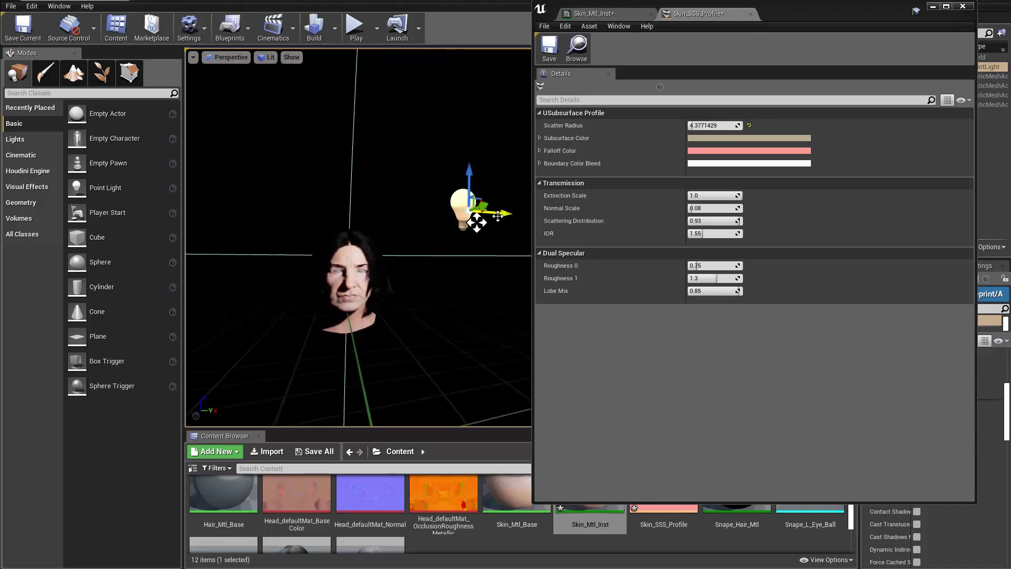
{"action": "left_click_drag", "start_coordinate": [498, 216], "coordinate": [519, 213]}
{"action": "mouse_move", "coordinate": [458, 230]}
{"action": "left_mouse_down", "text": "alt"}
{"action": "mouse_move", "coordinate": [421, 227]}
{"action": "mouse_move", "coordinate": [458, 230]}
{"action": "left_mouse_up", "text": "alt"}
{"action": "left_click_drag", "start_coordinate": [495, 167], "coordinate": [473, 180]}
{"action": "mouse_move", "coordinate": [528, 217]}
{"action": "left_mouse_down"}
{"action": "mouse_move", "coordinate": [463, 217]}
{"action": "mouse_move", "coordinate": [513, 216]}
{"action": "left_mouse_up"}
{"action": "left_click_drag", "start_coordinate": [485, 169], "coordinate": [470, 129]}
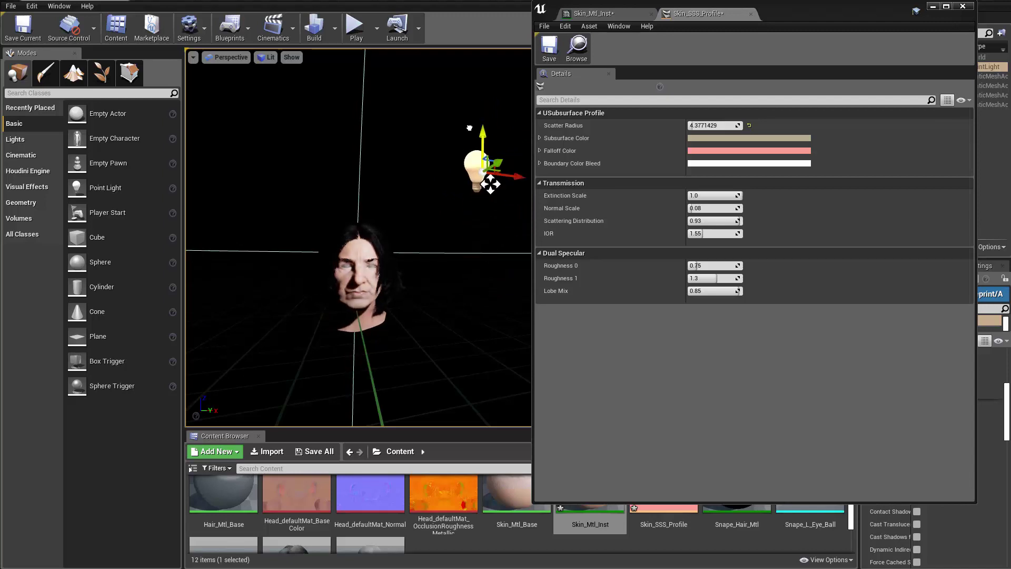
Step: Fine-tune the point light's placement from the opposite side of the head, then return to a close view of the face
{"action": "right_click_drag", "start_coordinate": [469, 128], "coordinate": [466, 174]}
{"action": "key", "text": "w"}
{"action": "key", "text": "w"}
{"action": "key", "text": "s"}
{"action": "key", "text": "w"}
{"action": "key", "text": "s"}
{"action": "key", "text": "s"}
{"action": "key", "text": "w"}
{"action": "right_click_drag", "start_coordinate": [524, 199], "coordinate": [223, 114]}
{"action": "key", "text": "d"}
{"action": "left_click_drag", "start_coordinate": [223, 114], "coordinate": [224, 131]}
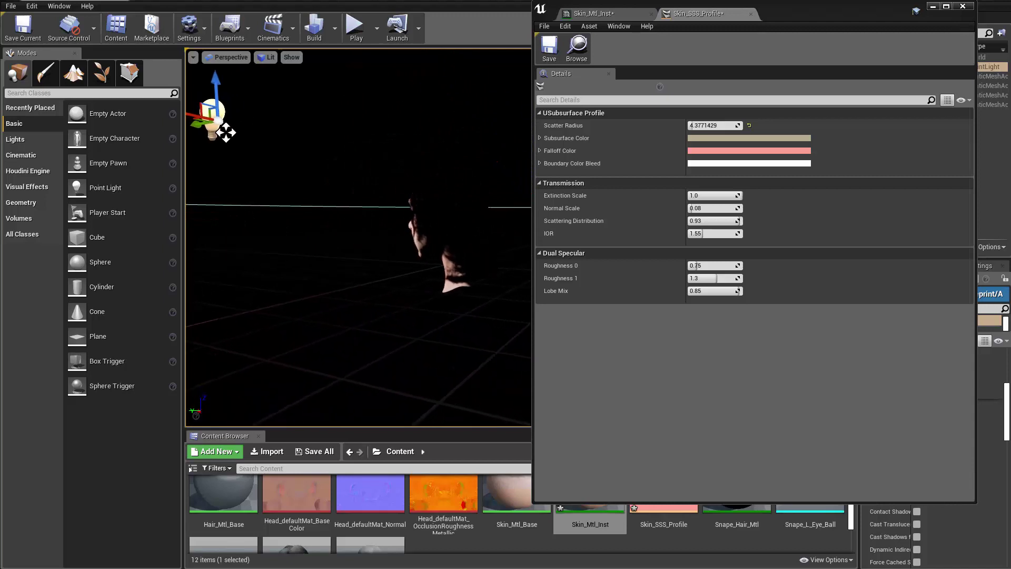
{"action": "key", "text": "w"}
{"action": "right_click_drag", "start_coordinate": [224, 131], "coordinate": [389, 137]}
{"action": "key", "text": "a"}
{"action": "key", "text": "w"}
Step: Turn off the Game Settings exposure for the viewport and adjust EV100 to darken the scene slightly
{"action": "left_click", "coordinate": [269, 61]}
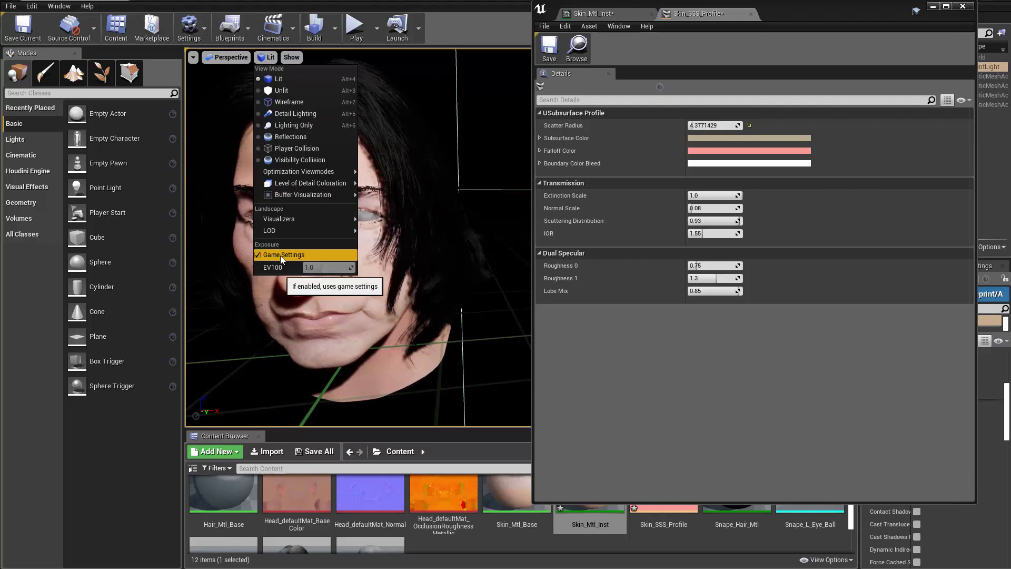
{"action": "right_click_drag", "start_coordinate": [388, 253], "coordinate": [398, 235]}
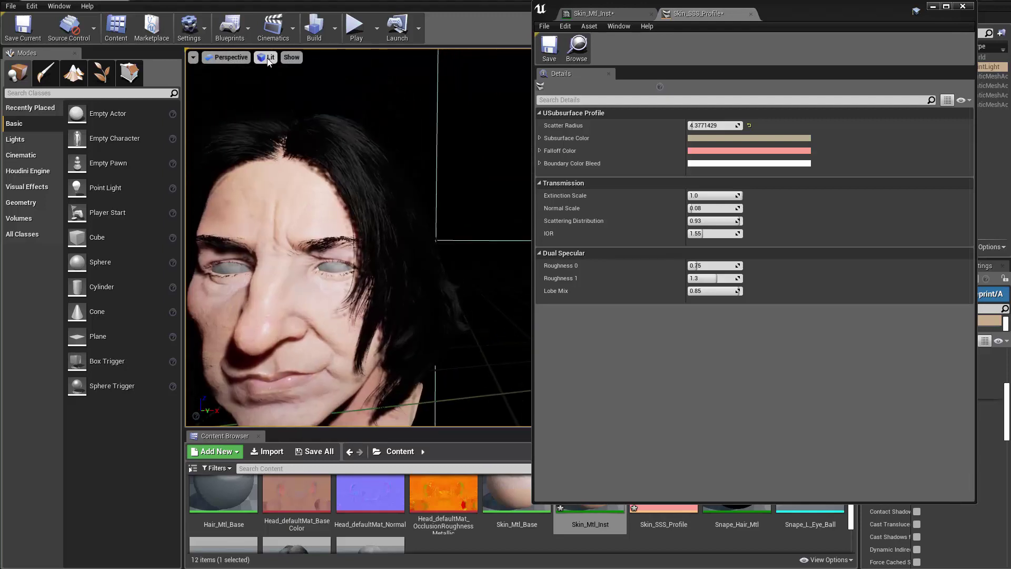
{"action": "left_click", "coordinate": [268, 62]}
{"action": "left_click_drag", "start_coordinate": [320, 270], "coordinate": [322, 270]}
{"action": "mouse_move", "coordinate": [343, 316]}
{"action": "right_mouse_down"}
{"action": "mouse_move", "coordinate": [343, 329]}
{"action": "mouse_move", "coordinate": [354, 316]}
{"action": "mouse_move", "coordinate": [342, 316]}
{"action": "right_mouse_up"}
Step: Save the Skin_Mtl_Inst and Skin_SSS_Profile assets
{"action": "left_click", "coordinate": [585, 519]}
{"action": "key", "text": "ctrl+s"}
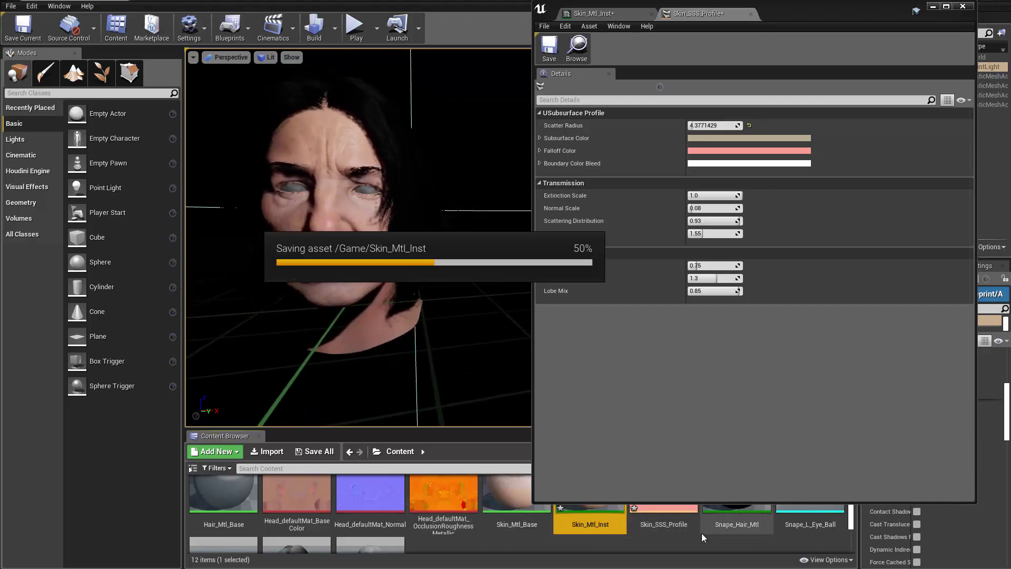
{"action": "left_click", "coordinate": [669, 523]}
{"action": "key", "text": "ctrl+s"}
{"action": "left_click", "coordinate": [726, 548]}
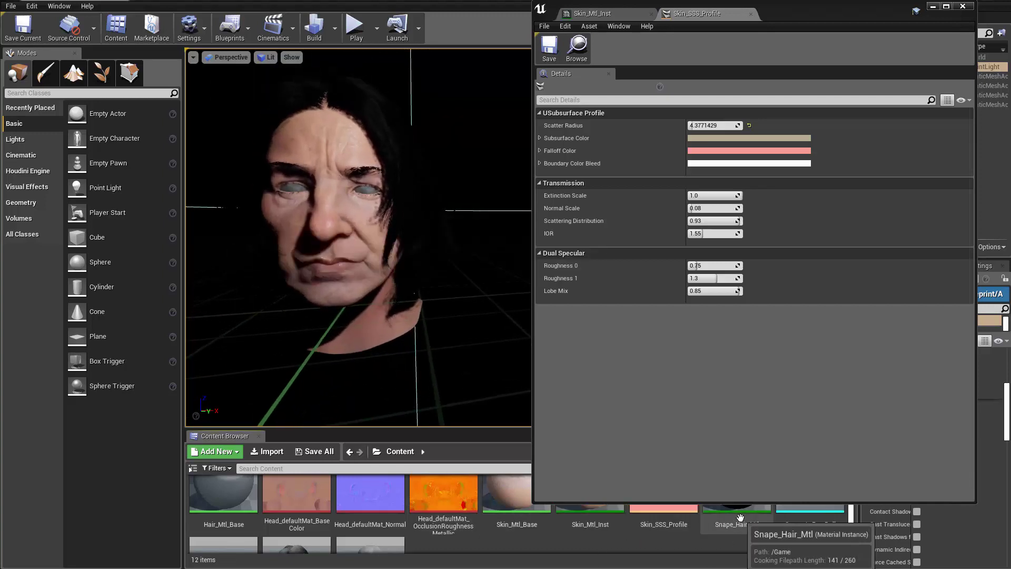
Step: Open Snape_Hair_Mtl and set its Scatter to about 0.67 and Roughness to about 0.38
{"action": "double_click", "coordinate": [741, 518]}
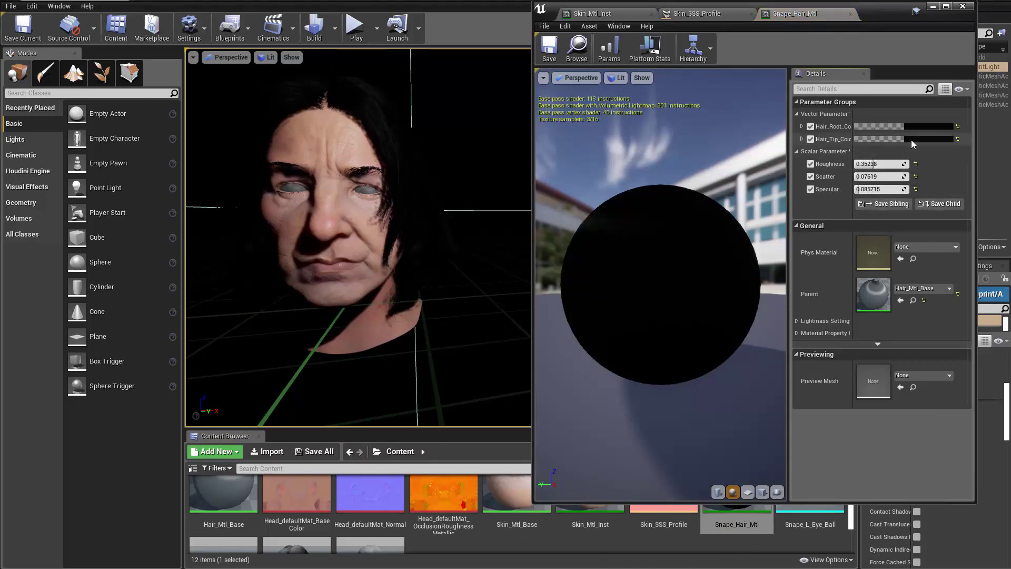
{"action": "left_click_drag", "start_coordinate": [866, 176], "coordinate": [894, 176]}
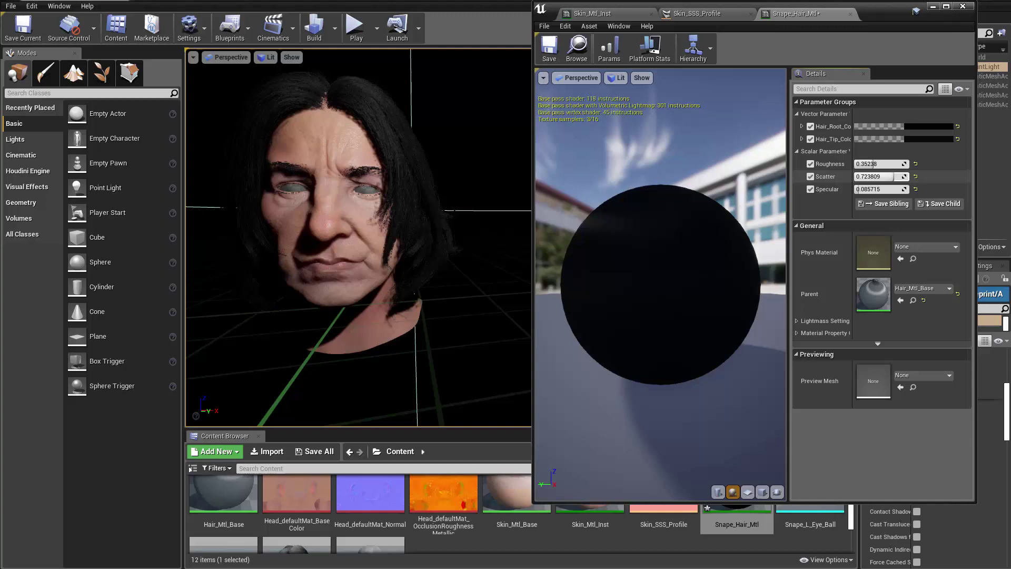
{"action": "scroll", "coordinate": [389, 158], "scroll_direction": "down", "scroll_amount": 2}
{"action": "mouse_move", "coordinate": [389, 158]}
{"action": "left_mouse_down", "text": "alt"}
{"action": "mouse_move", "coordinate": [437, 158]}
{"action": "mouse_move", "coordinate": [405, 158]}
{"action": "left_mouse_up", "text": "alt"}
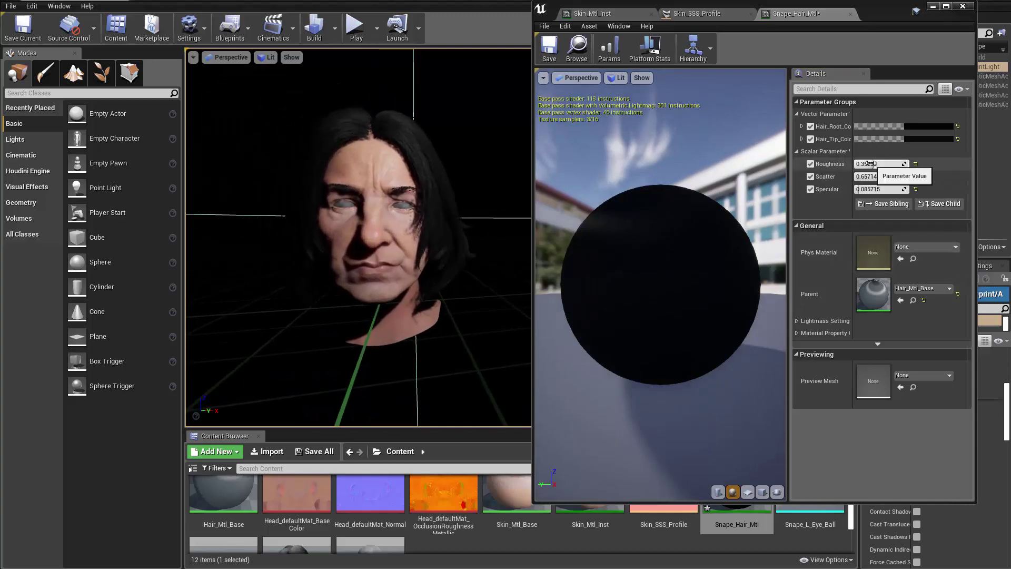
{"action": "left_click_drag", "start_coordinate": [871, 163], "coordinate": [869, 164]}
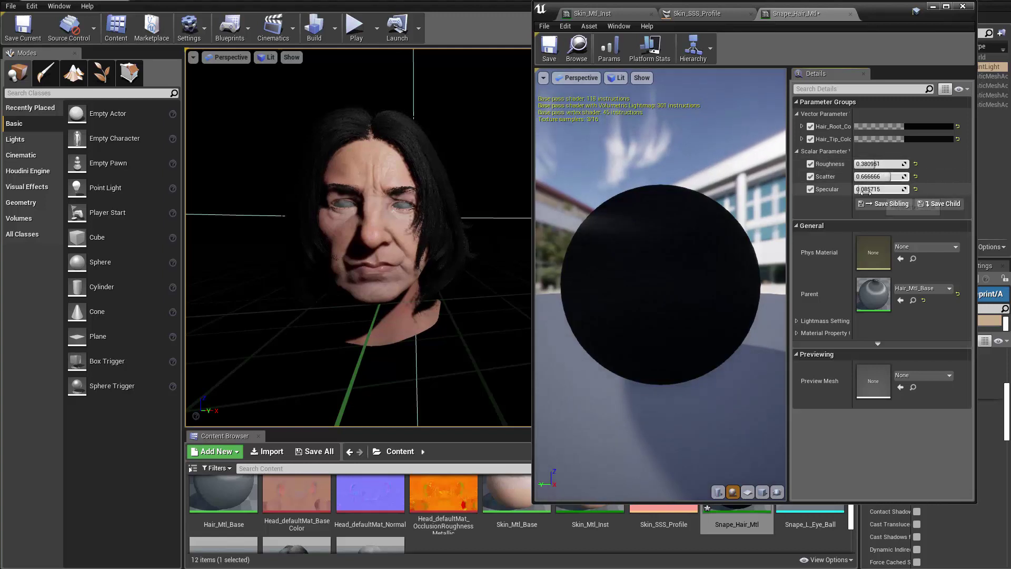
Step: Set the Specular of Snape_Hair_Mtl to about 0.23 and check the hair shading around the head
{"action": "left_click_drag", "start_coordinate": [858, 189], "coordinate": [880, 189]}
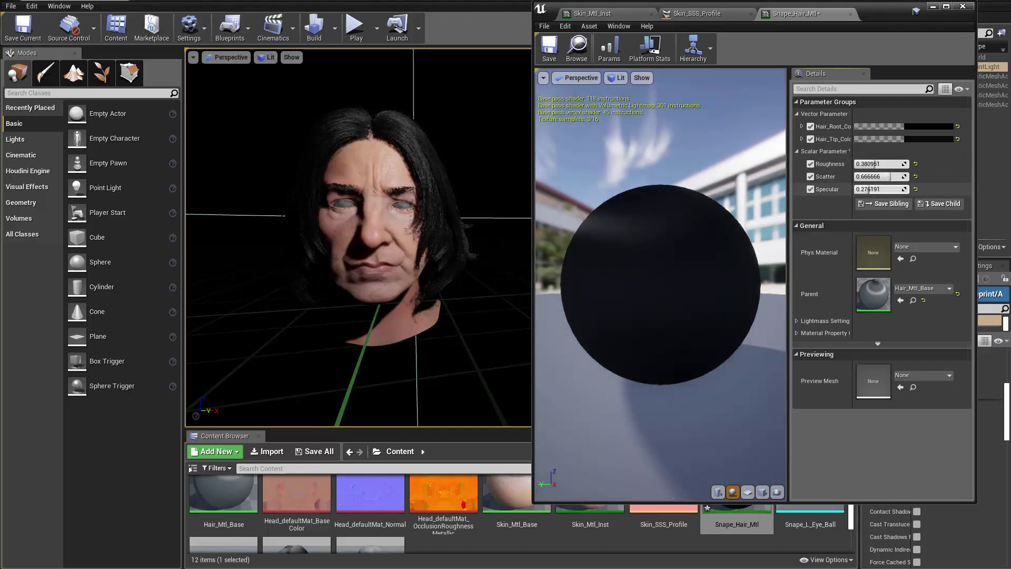
{"action": "mouse_move", "coordinate": [363, 237]}
{"action": "right_mouse_down"}
{"action": "mouse_move", "coordinate": [353, 232]}
{"action": "mouse_move", "coordinate": [369, 237]}
{"action": "right_mouse_up"}
{"action": "right_click_drag", "start_coordinate": [377, 127], "coordinate": [374, 121]}
{"action": "right_click_drag", "start_coordinate": [409, 244], "coordinate": [367, 240]}
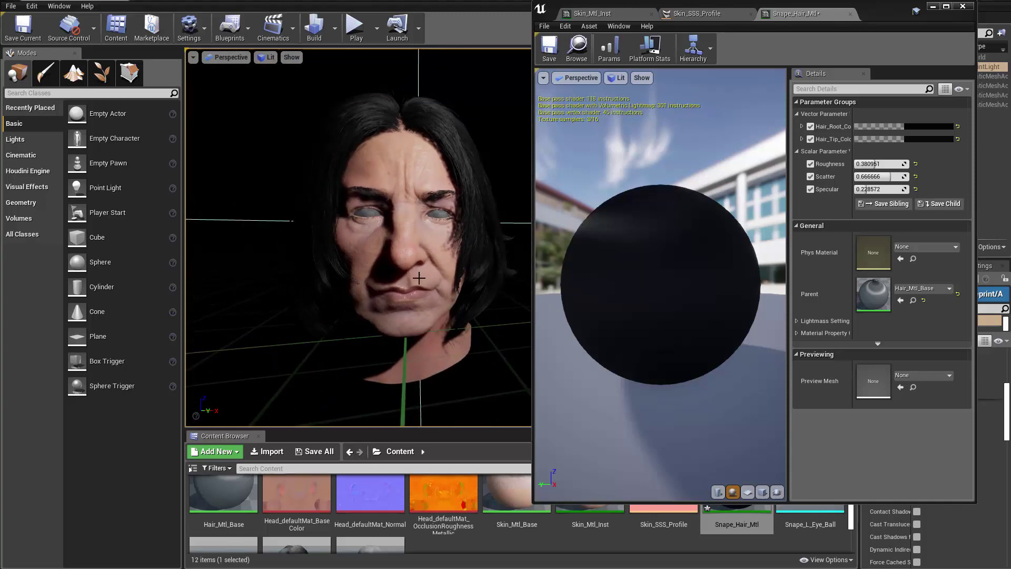
Step: Add a second point light above and behind the head to light the hair
{"action": "right_click_drag", "start_coordinate": [420, 278], "coordinate": [419, 277]}
{"action": "left_click_drag", "start_coordinate": [372, 139], "coordinate": [477, 108]}
{"action": "right_click_drag", "start_coordinate": [423, 194], "coordinate": [423, 193]}
{"action": "mouse_move", "coordinate": [363, 223]}
{"action": "right_mouse_down"}
{"action": "mouse_move", "coordinate": [491, 121]}
{"action": "mouse_move", "coordinate": [364, 223]}
{"action": "right_mouse_up"}
Step: Open Hair_Mtl_Base, enable Two Sided and apply the material
{"action": "scroll", "coordinate": [484, 512], "scroll_direction": "down", "scroll_amount": 2}
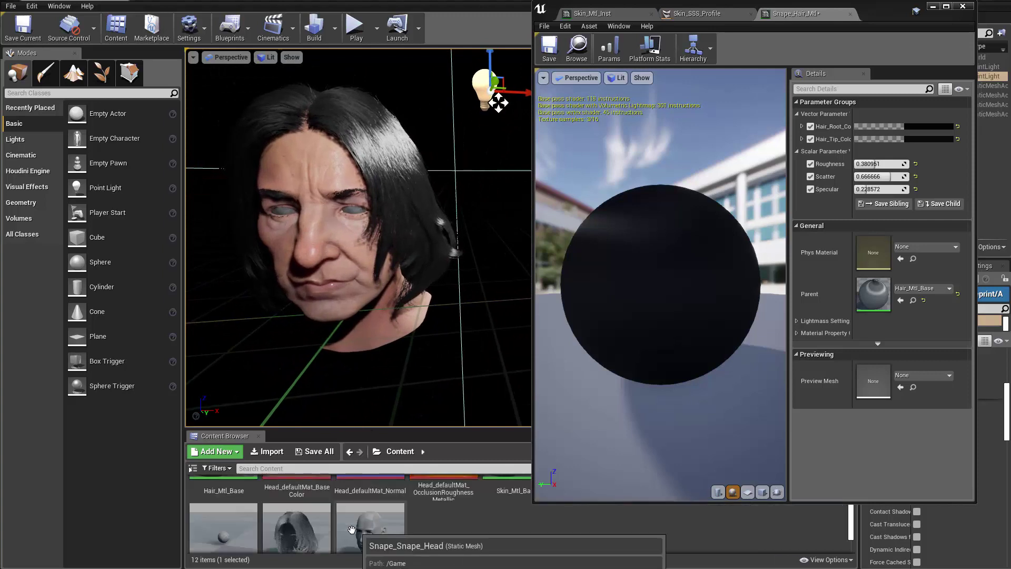
{"action": "scroll", "coordinate": [352, 532], "scroll_direction": "down", "scroll_amount": 2}
{"action": "scroll", "coordinate": [303, 540], "scroll_direction": "up", "scroll_amount": 4}
{"action": "double_click", "coordinate": [245, 513]}
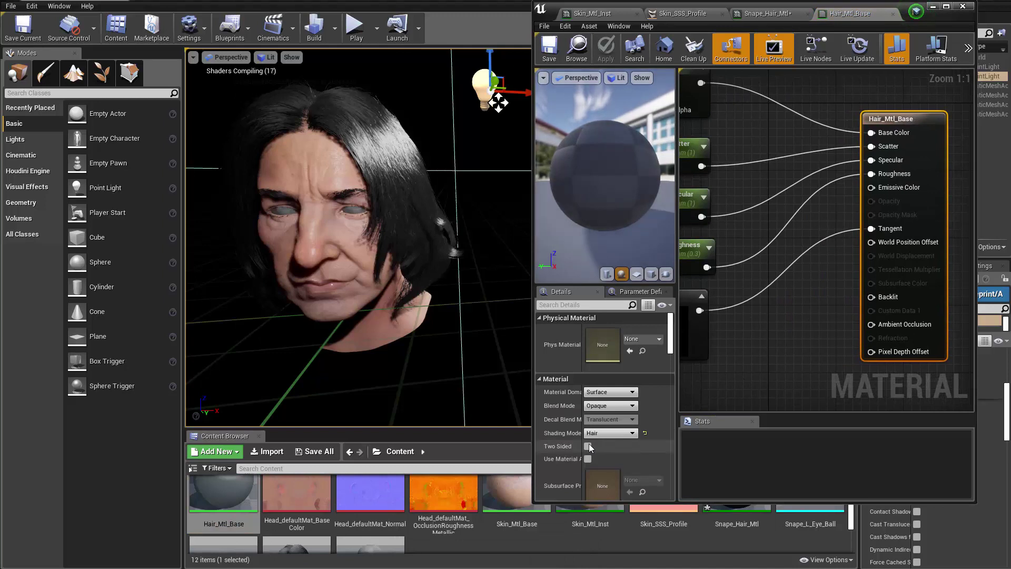
{"action": "left_click", "coordinate": [588, 446]}
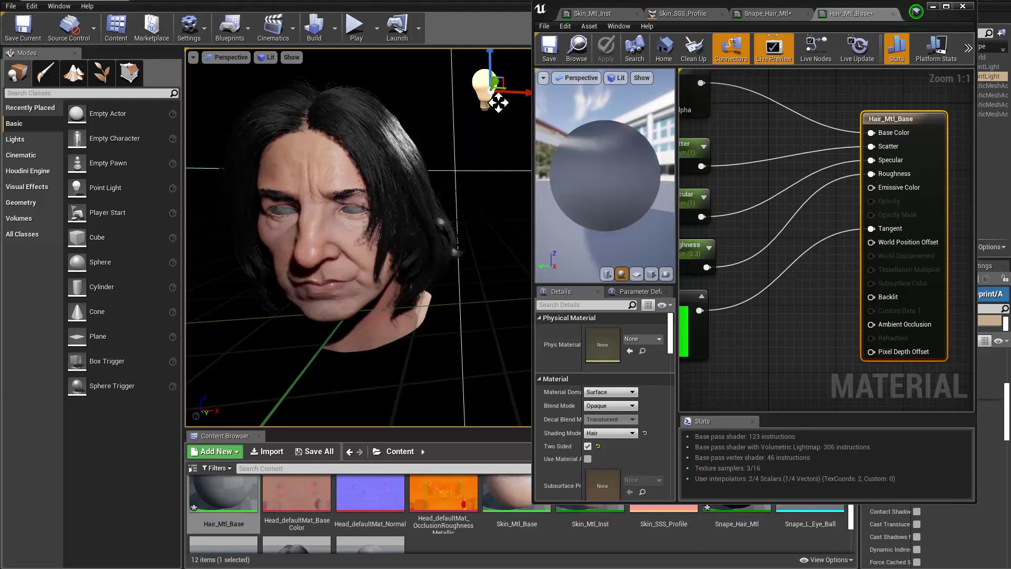
Step: Reposition the second point light around the back of the head as a rim light for the hair
{"action": "right_click_drag", "start_coordinate": [400, 194], "coordinate": [273, 194]}
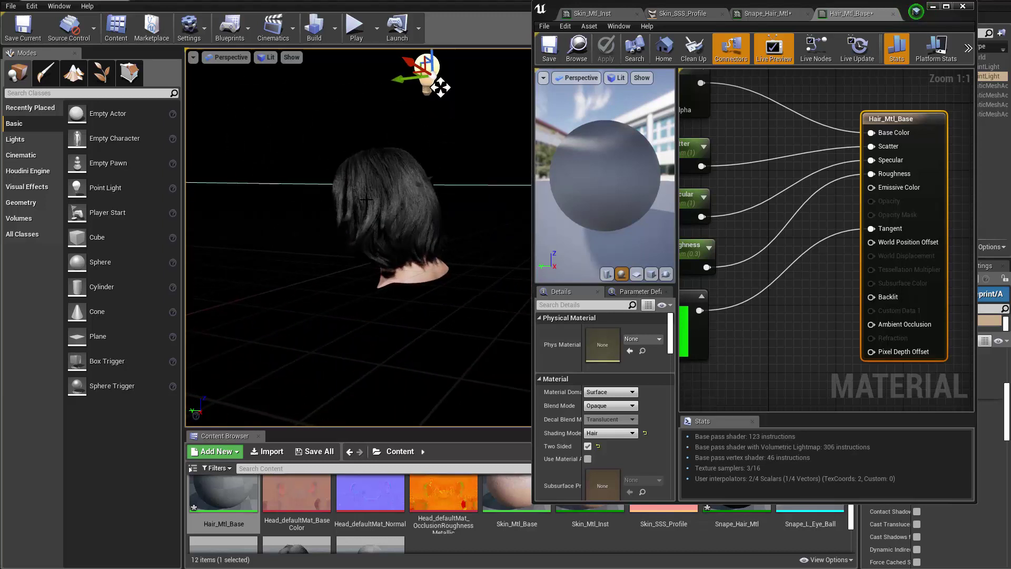
{"action": "right_click_drag", "start_coordinate": [366, 199], "coordinate": [447, 221]}
{"action": "left_click_drag", "start_coordinate": [456, 151], "coordinate": [465, 143]}
{"action": "right_click_drag", "start_coordinate": [465, 142], "coordinate": [417, 153]}
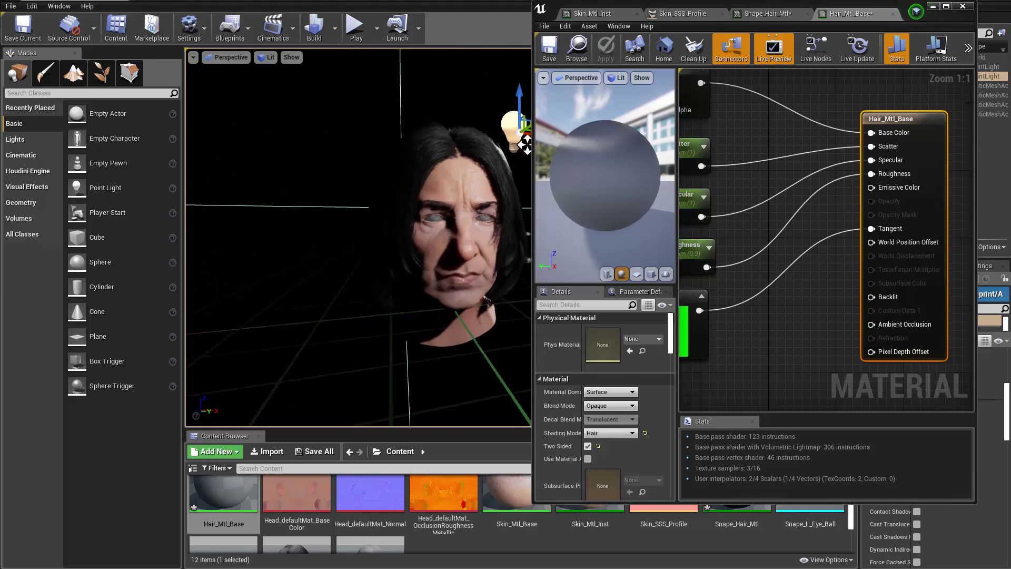
{"action": "left_click_drag", "start_coordinate": [207, 156], "coordinate": [490, 151]}
{"action": "right_click_drag", "start_coordinate": [449, 222], "coordinate": [426, 223]}
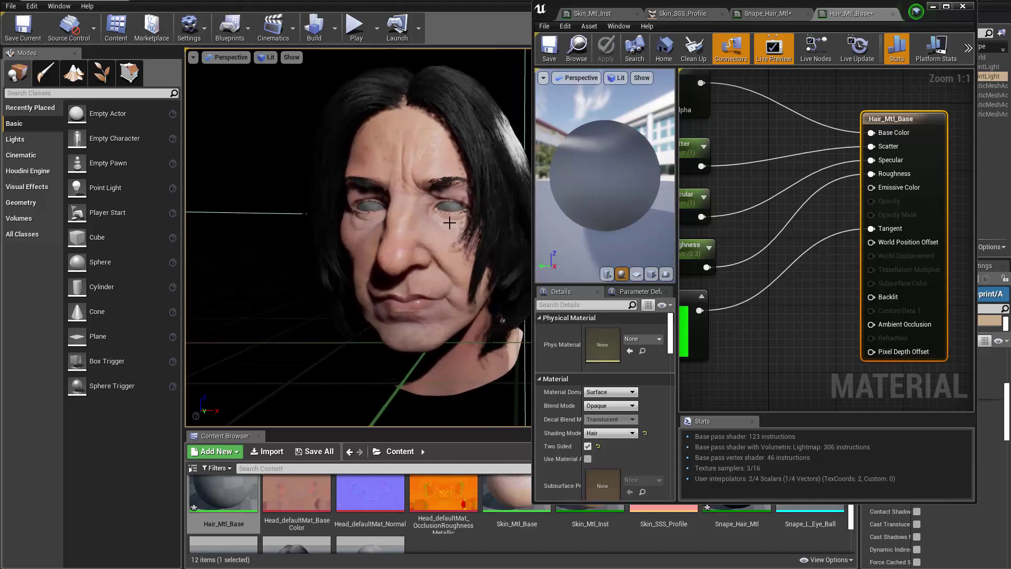